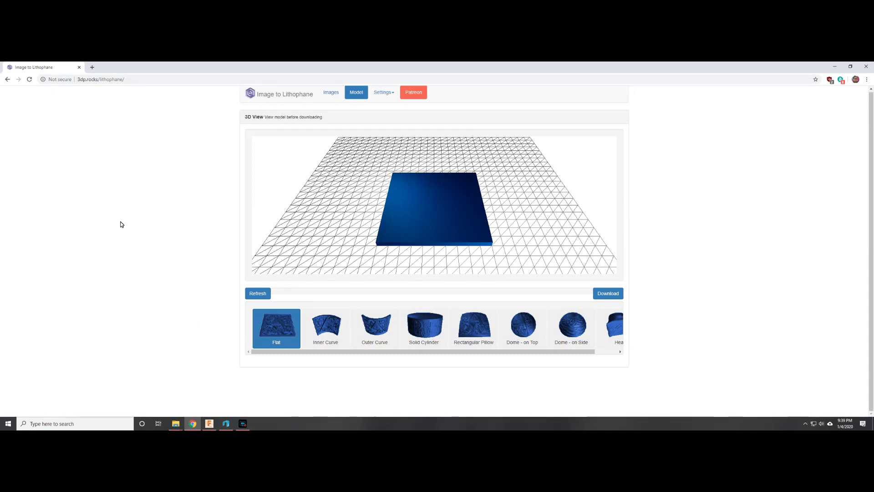
# Step: Select the 3dp.rocks/lithophane web address in the browser
pyautogui.moveTo(78, 81); pyautogui.dragTo(128, 83)
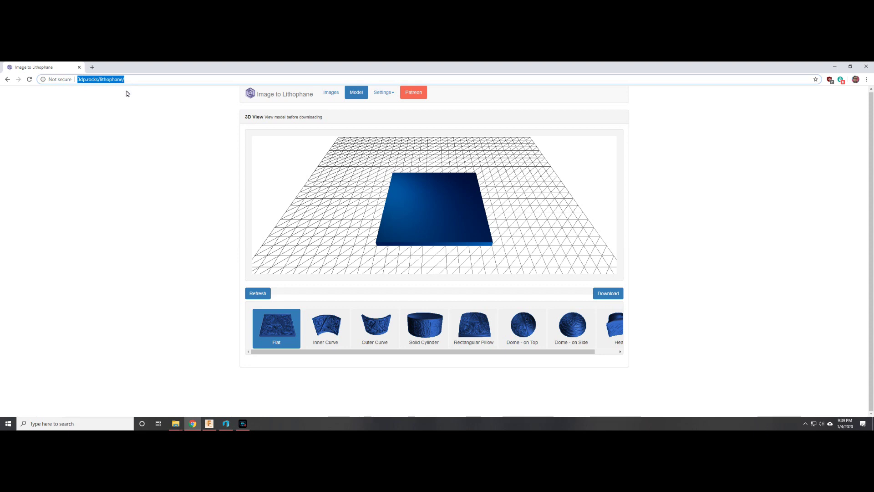
# Step: Upload the Boo.jpg dog photo on the Images page to create a flat lithophane
pyautogui.click(139, 105)
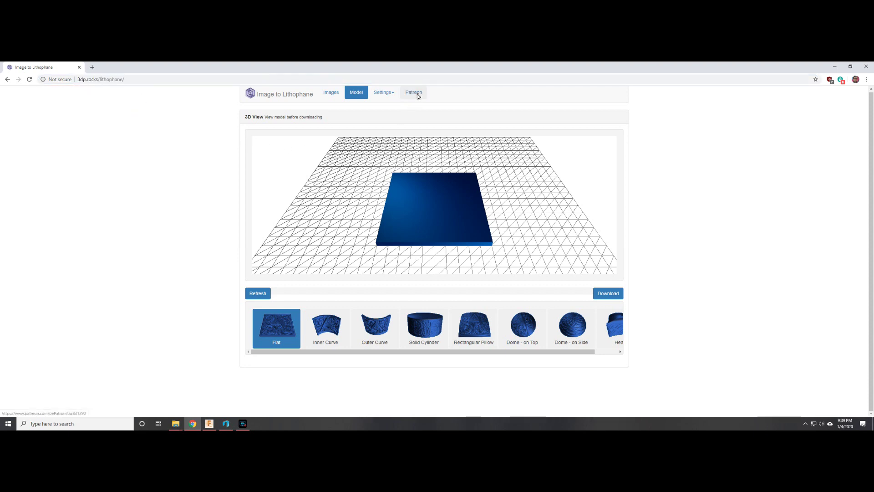
pyautogui.click(329, 93)
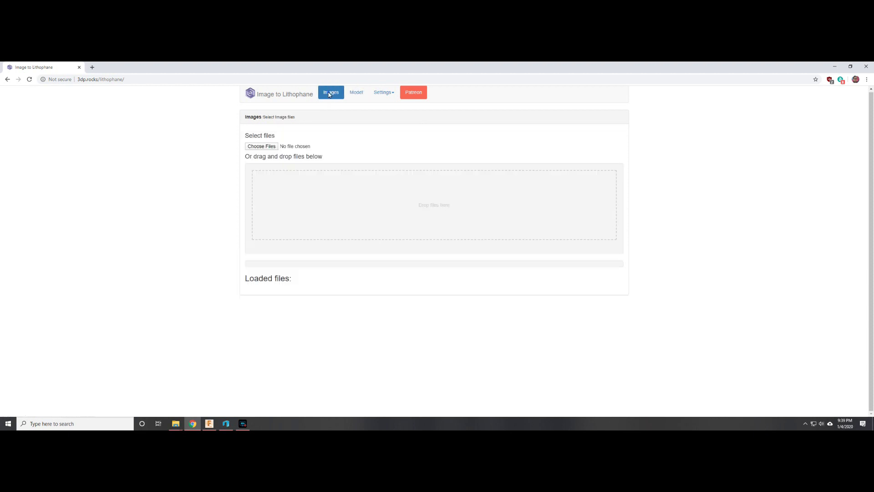
pyautogui.click(262, 147)
pyautogui.click(81, 122)
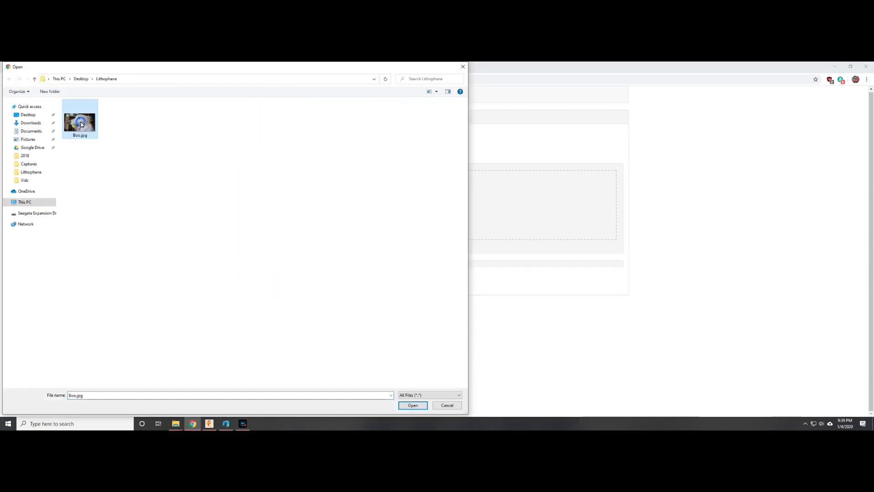
pyautogui.click(413, 405)
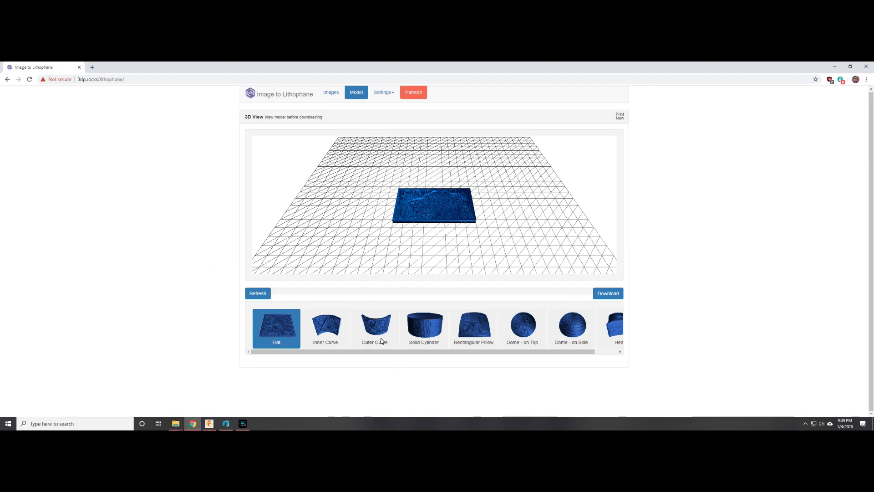
# Step: Rebuild the Boo.jpg lithophane with the Outer Curve shape and orbit to view the curve
pyautogui.moveTo(382, 354); pyautogui.dragTo(352, 350)
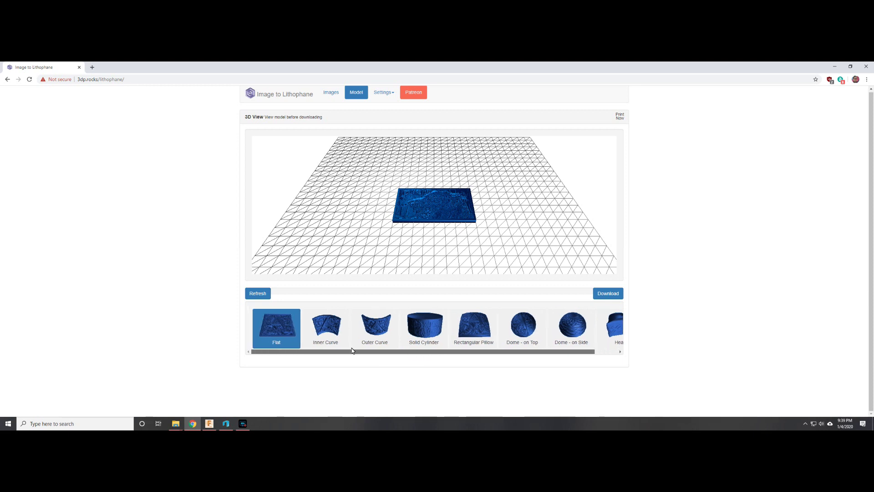
pyautogui.click(381, 331)
pyautogui.click(258, 293)
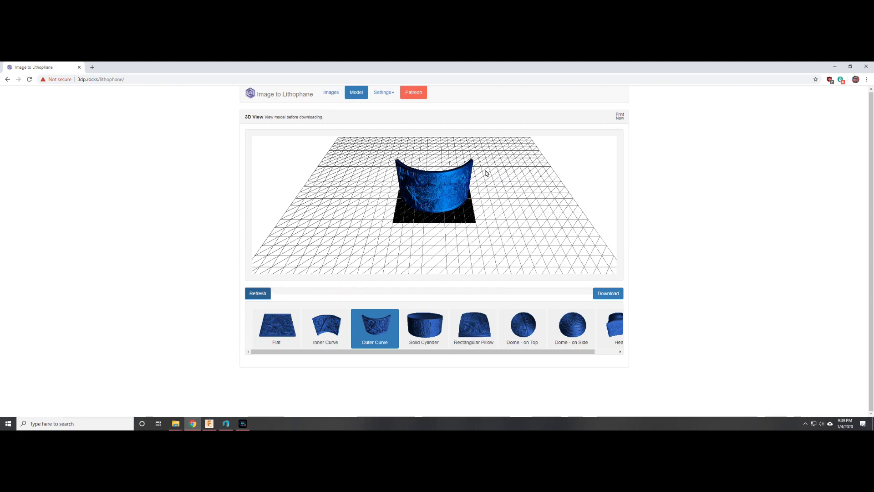
pyautogui.moveTo(487, 173); pyautogui.dragTo(326, 228)
pyautogui.moveTo(507, 197); pyautogui.dragTo(489, 202)
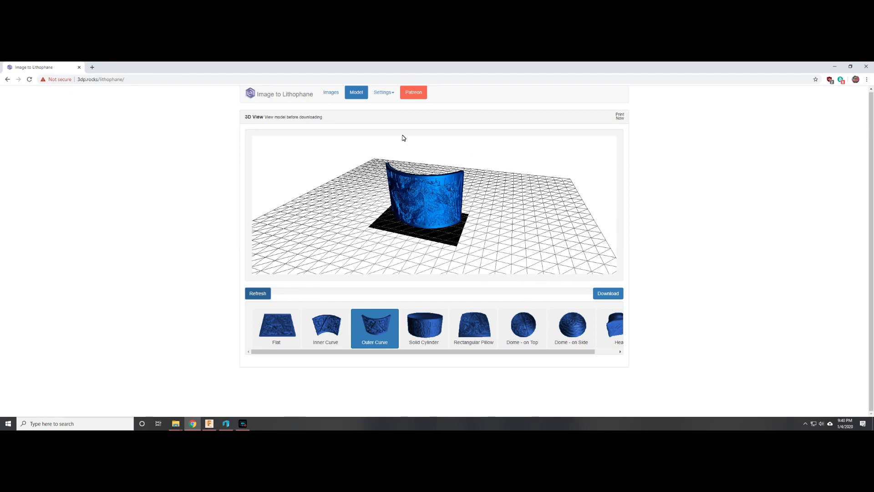
pyautogui.click(388, 96)
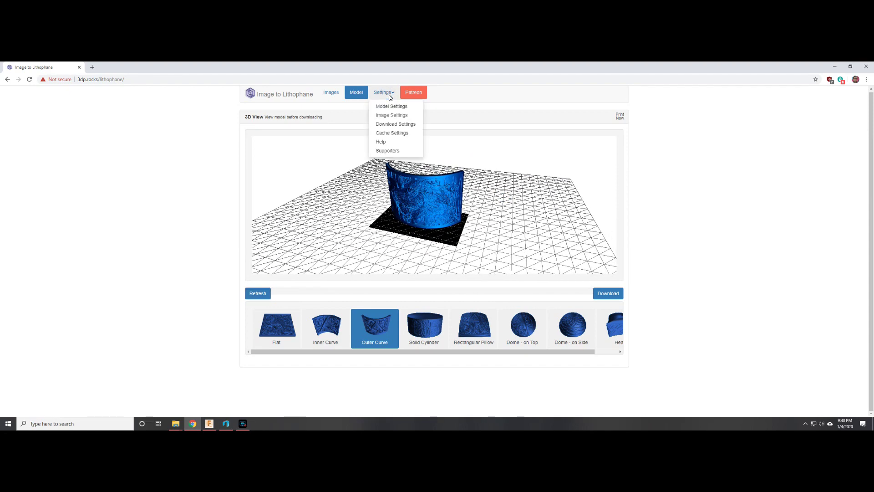
# Step: Review Model Settings and Image Settings, then download the Outer Curve lithophane model
pyautogui.click(392, 106)
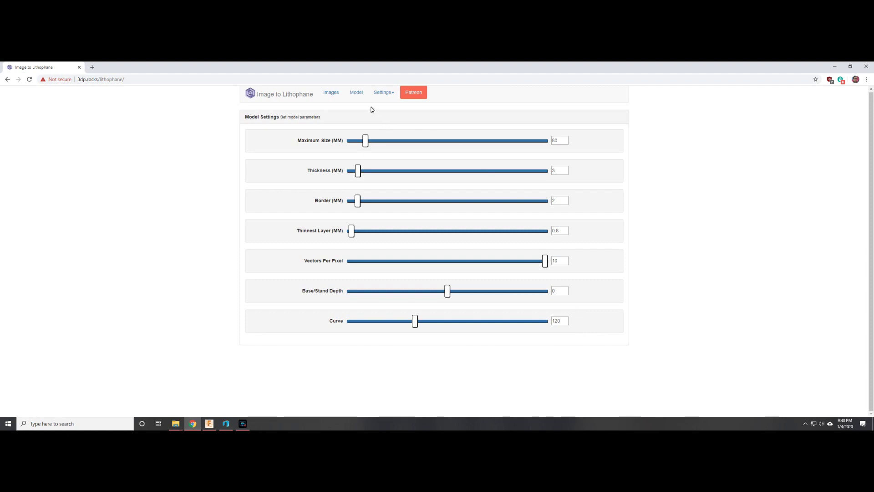
pyautogui.click(389, 93)
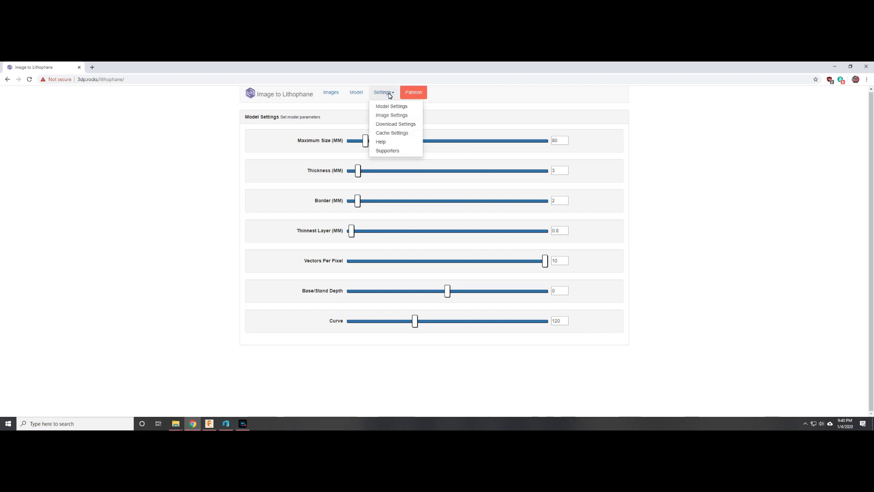
pyautogui.click(395, 115)
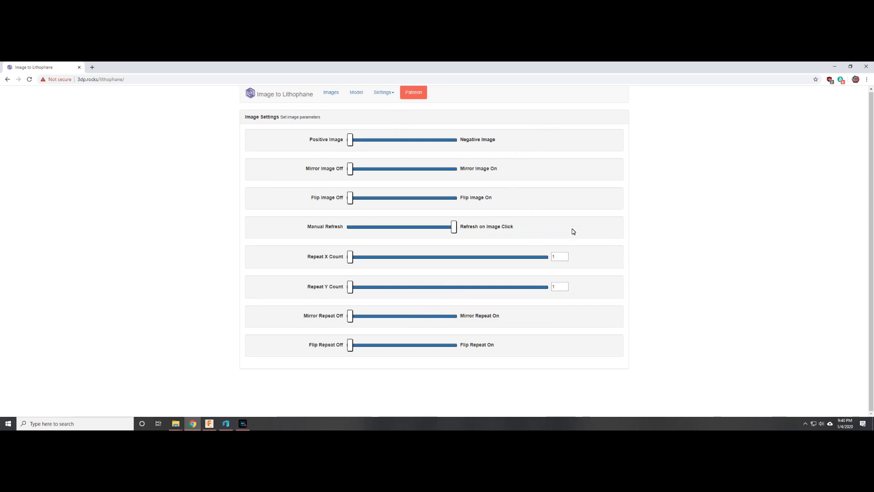
pyautogui.click(355, 93)
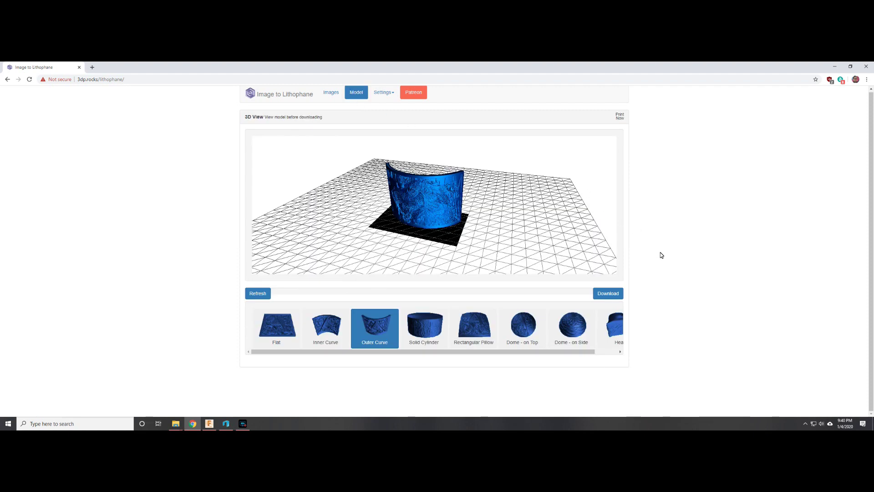
pyautogui.click(609, 294)
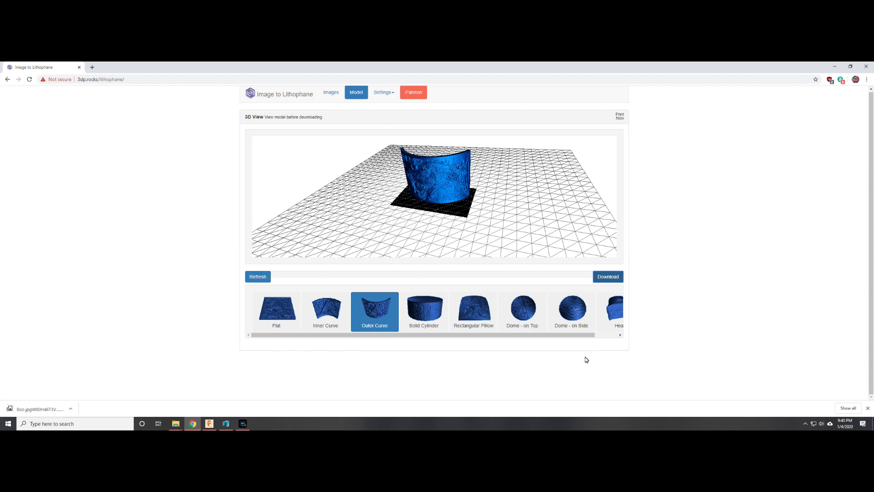
# Step: Edit Sketch1 of LithophaneNightlightBase to inspect its dimensions, then finish the sketch
pyautogui.click(210, 424)
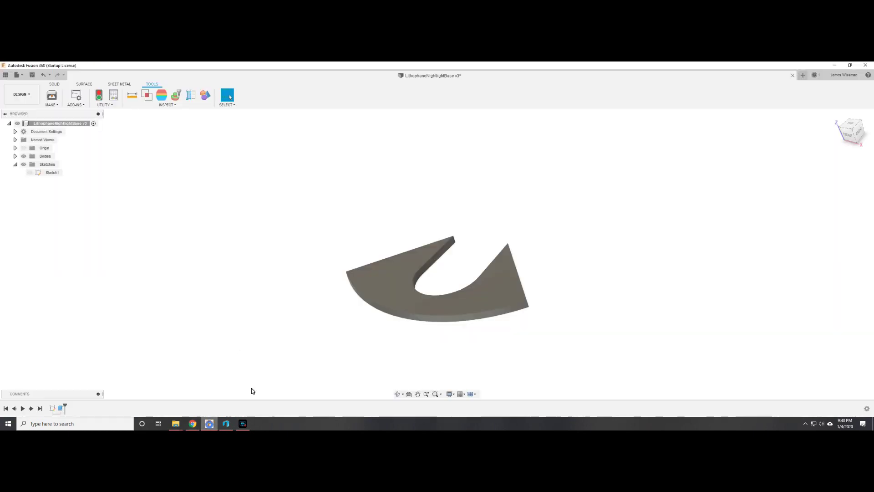
pyautogui.moveTo(470, 288)
pyautogui.keyDown('shift'); pyautogui.mouseDown(button='middle')
pyautogui.moveTo(533, 287)
pyautogui.moveTo(474, 281)
pyautogui.moveTo(477, 244)
pyautogui.moveTo(465, 285)
pyautogui.mouseUp(button='middle'); pyautogui.keyUp('shift')
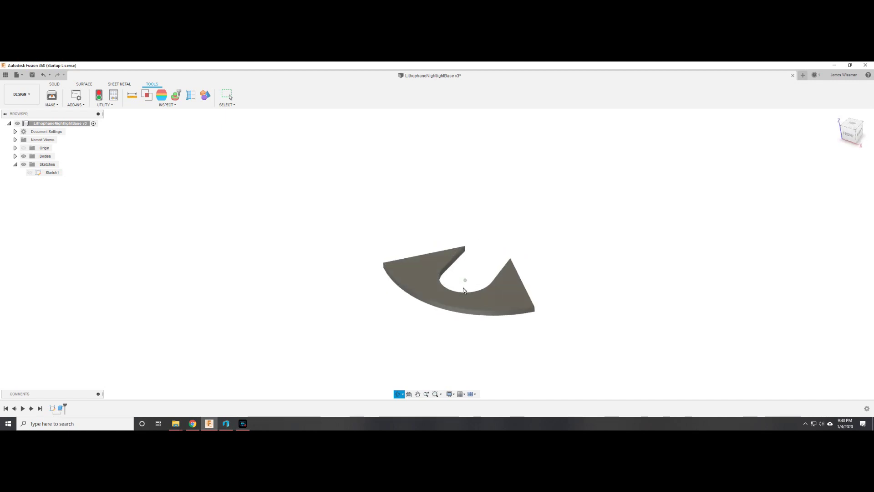
pyautogui.rightClick(48, 173)
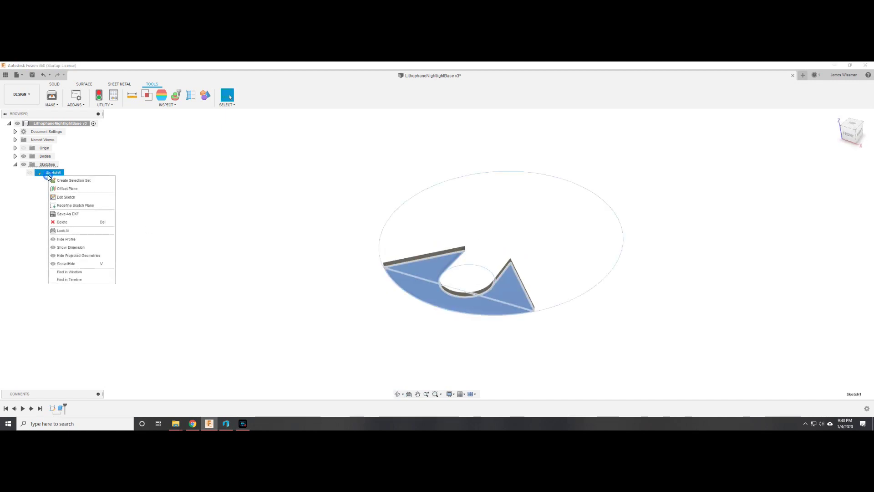
pyautogui.click(69, 198)
pyautogui.scroll(-1, 441, 197)
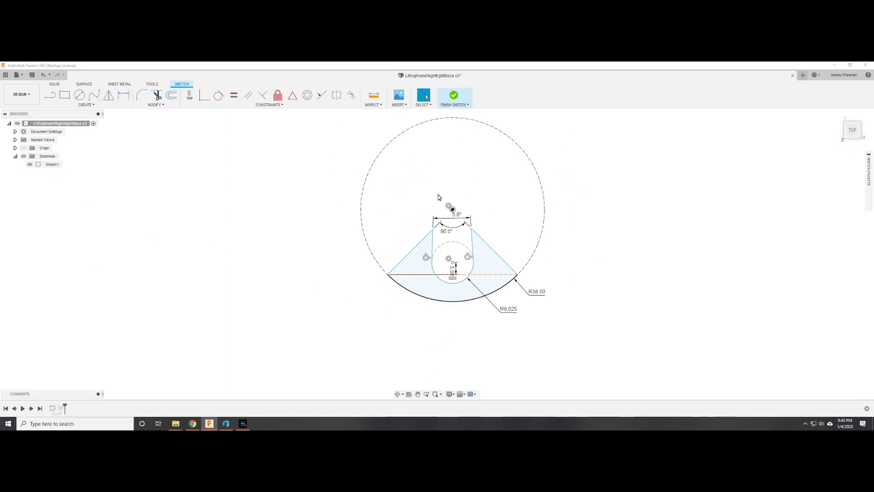
pyautogui.scroll(2, 446, 179)
pyautogui.scroll(-1, 459, 261)
pyautogui.scroll(-1, 459, 262)
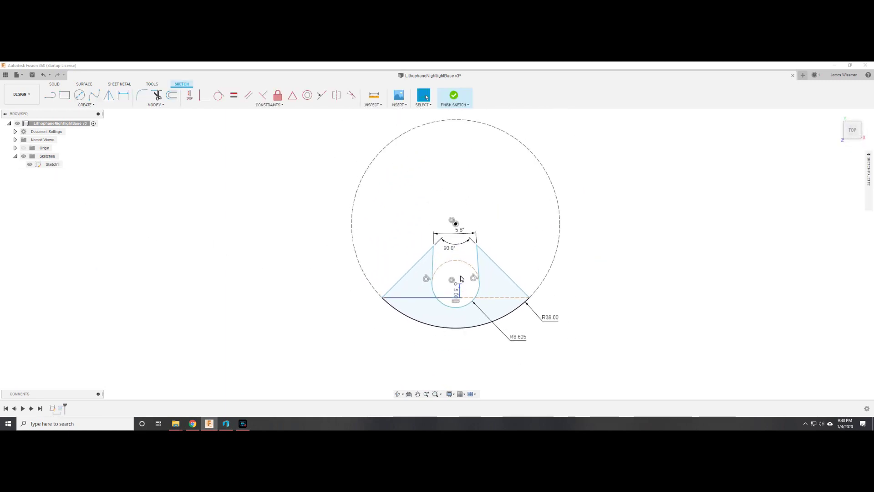
pyautogui.scroll(3, 459, 262)
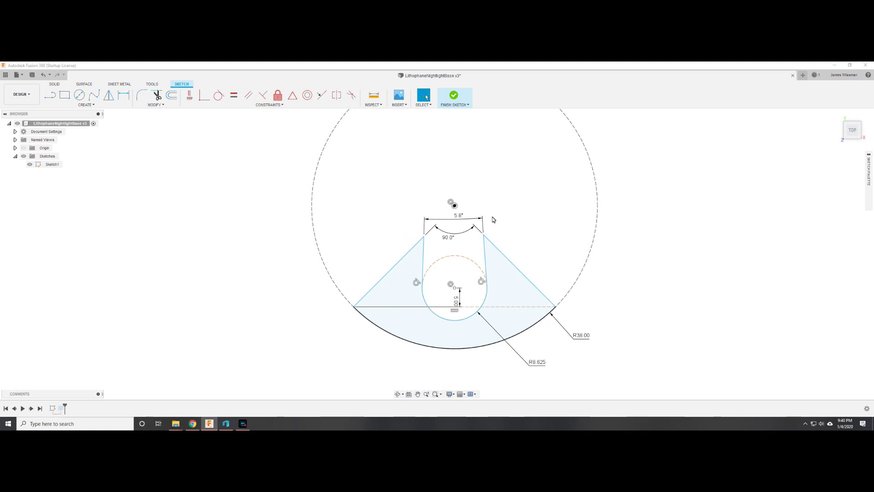
pyautogui.click(449, 103)
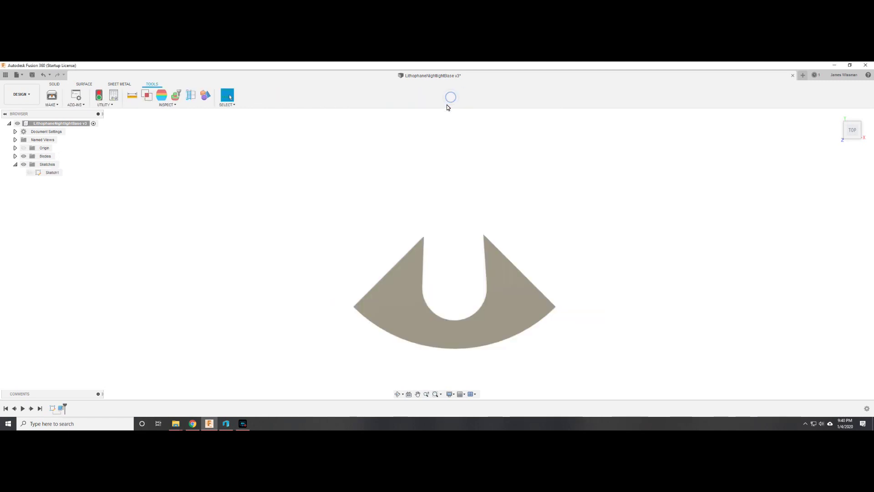
# Step: Mesh the fan-shaped base body via 3D Print, without a print utility, and save it as Base.stl
pyautogui.click(51, 97)
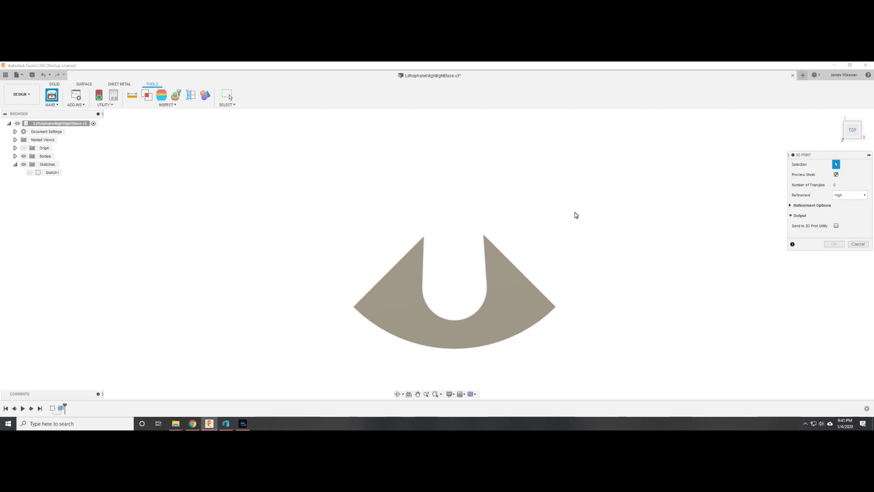
pyautogui.click(837, 226)
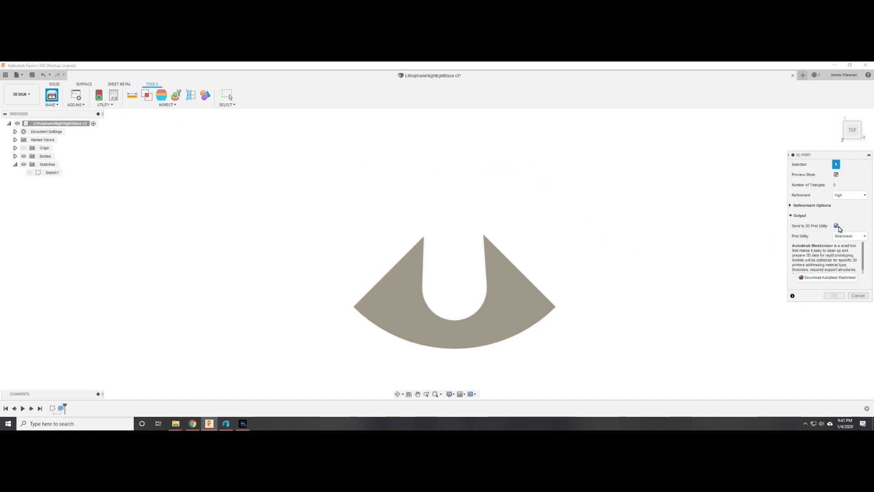
pyautogui.click(837, 226)
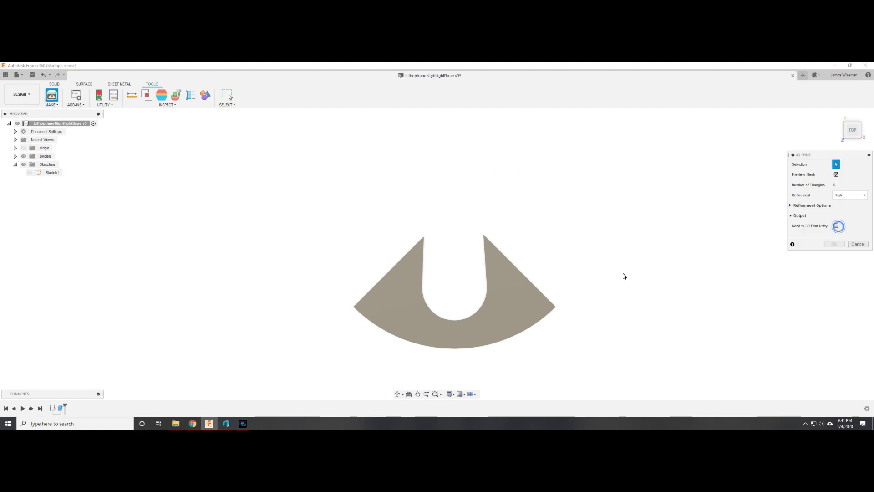
pyautogui.click(524, 295)
pyautogui.keyDown('shift'); pyautogui.moveTo(576, 353); pyautogui.dragTo(560, 316, button='middle'); pyautogui.keyUp('shift')
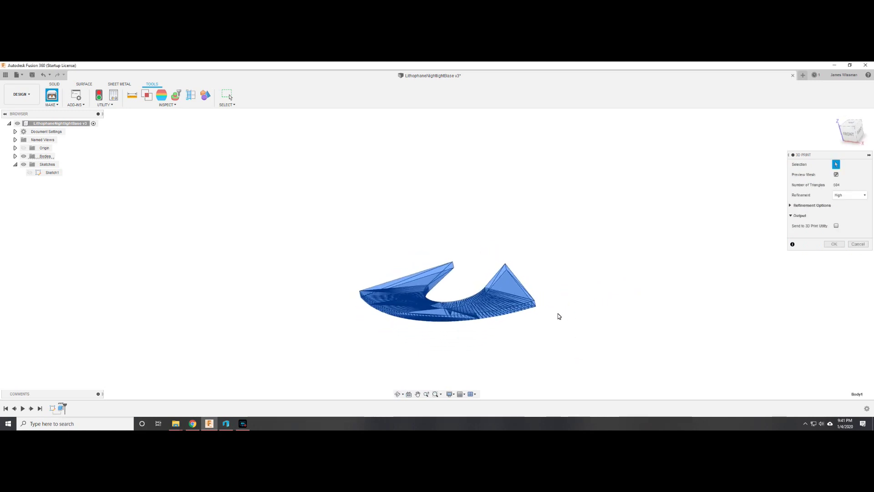
pyautogui.click(835, 245)
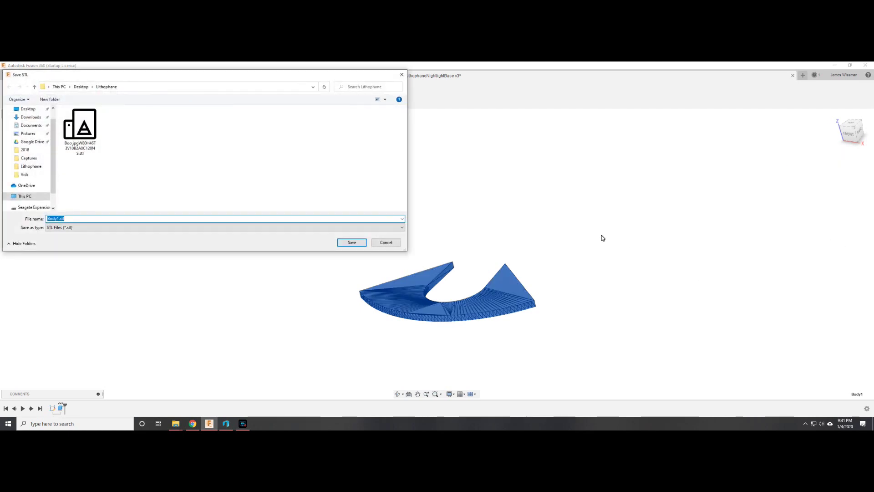
pyautogui.write('Base')
pyautogui.press('Return')
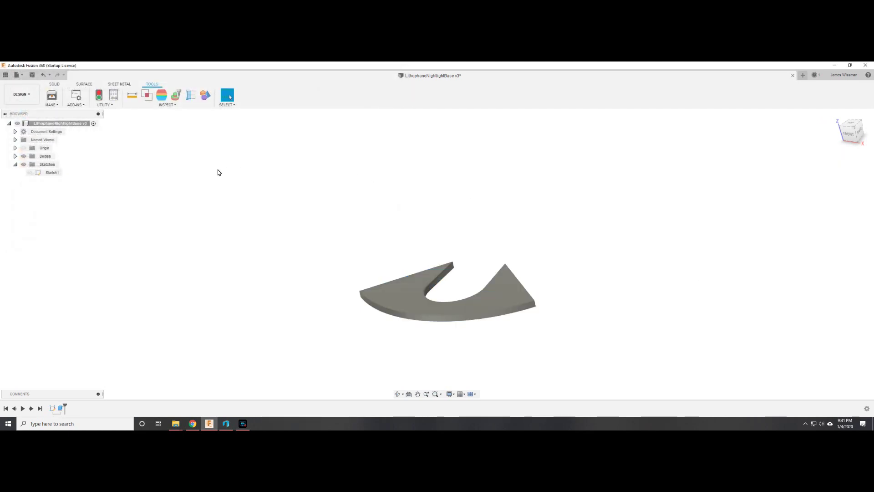
# Step: Import Base.stl in millimetres into 3D Builder and start loading the Boo lithophane file
pyautogui.click(227, 423)
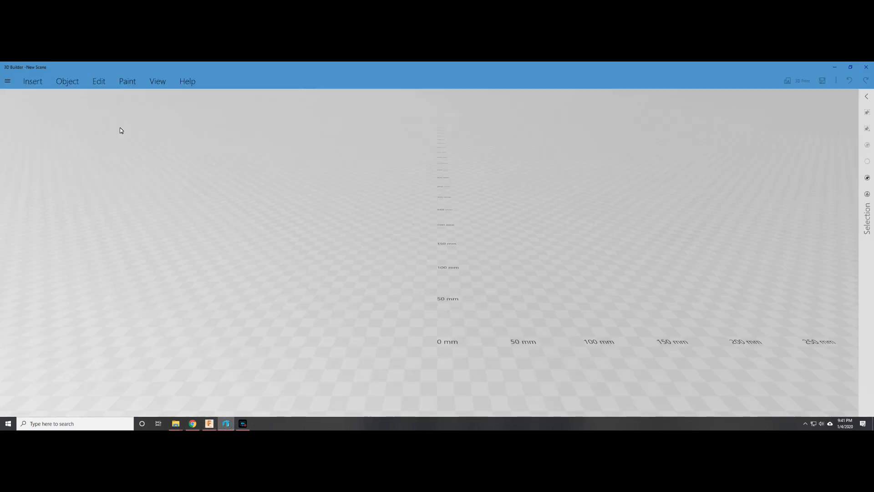
pyautogui.click(32, 82)
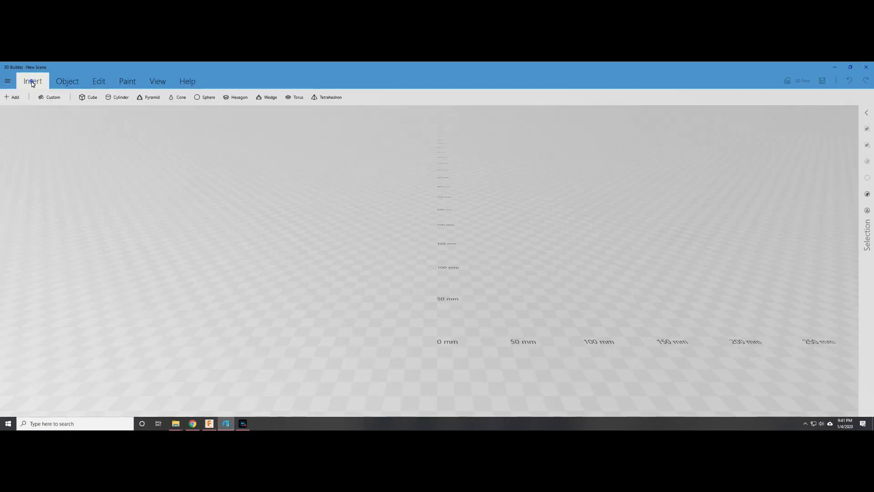
pyautogui.click(12, 97)
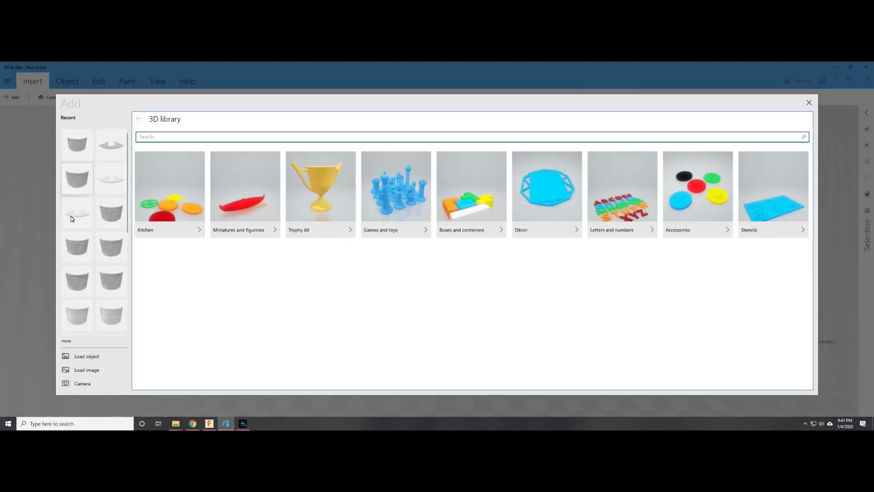
pyautogui.click(89, 356)
pyautogui.doubleClick(87, 132)
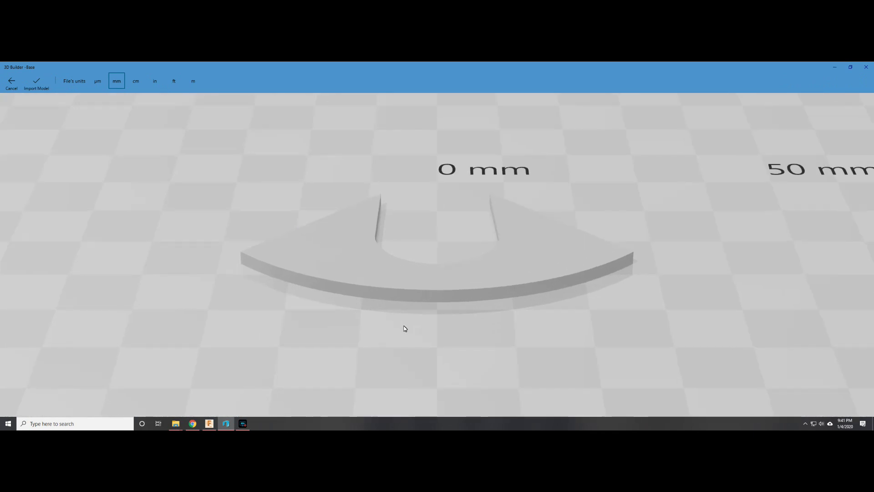
pyautogui.click(38, 90)
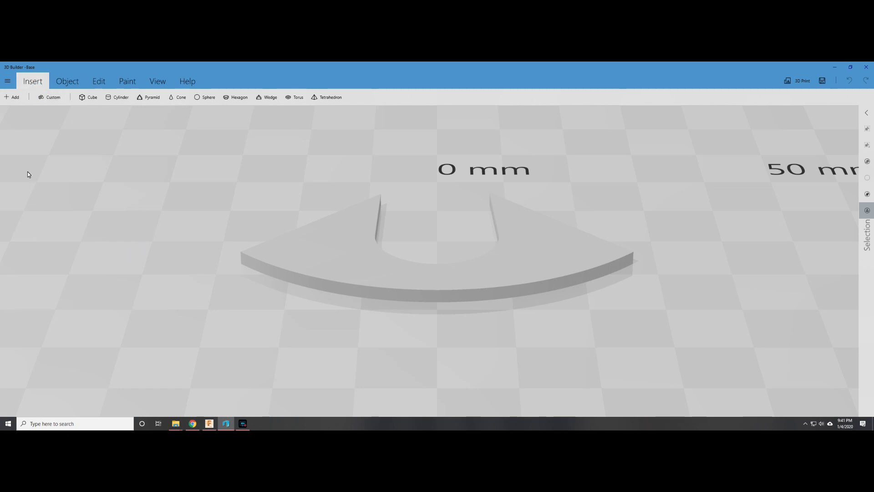
pyautogui.click(18, 98)
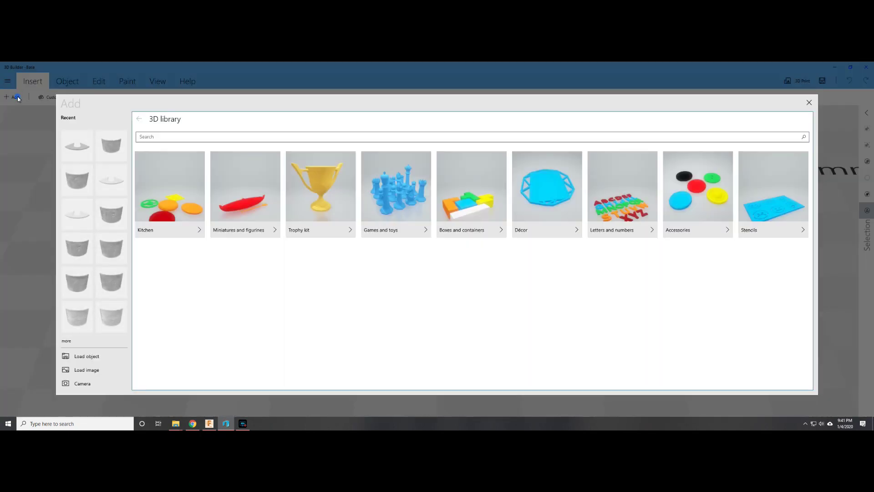
pyautogui.click(85, 357)
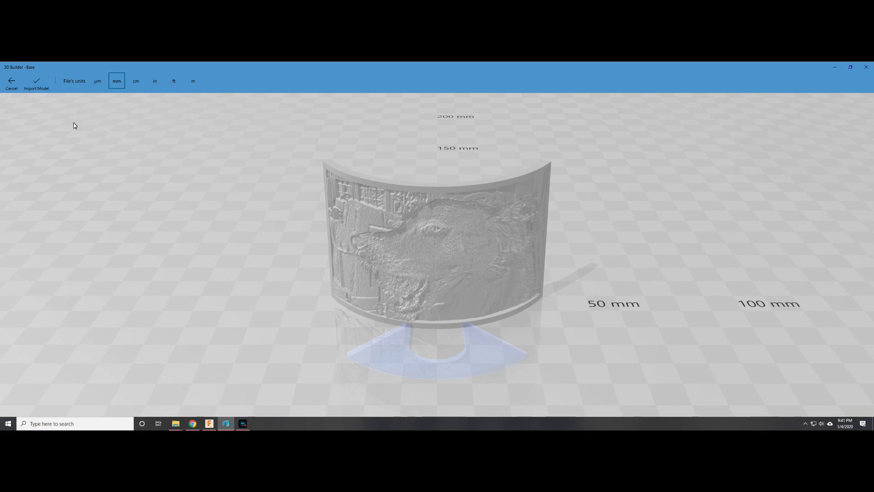
# Step: Import the Boo lithophane in mm, repair its invalid geometry, and undo its last move
pyautogui.click(33, 84)
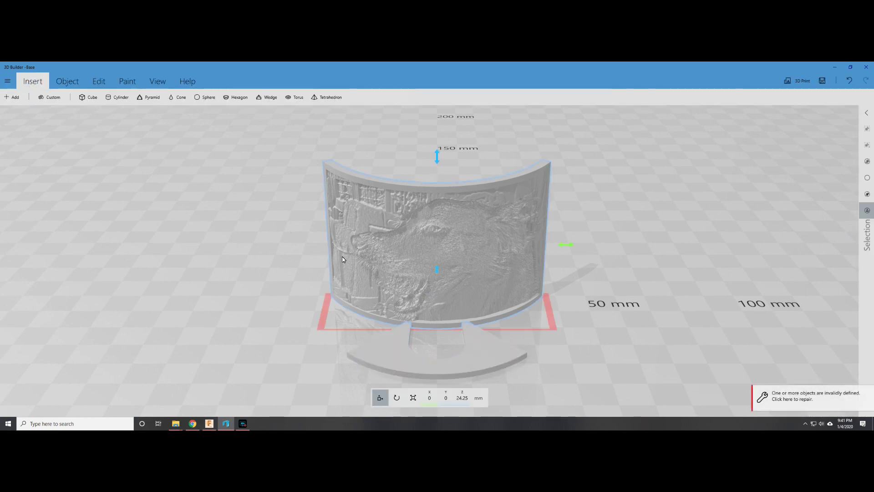
pyautogui.moveTo(272, 285); pyautogui.dragTo(121, 322)
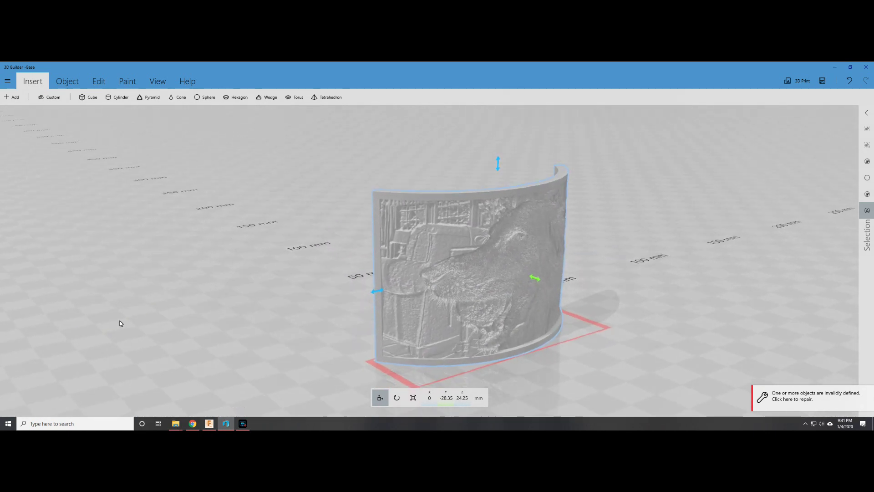
pyautogui.click(767, 396)
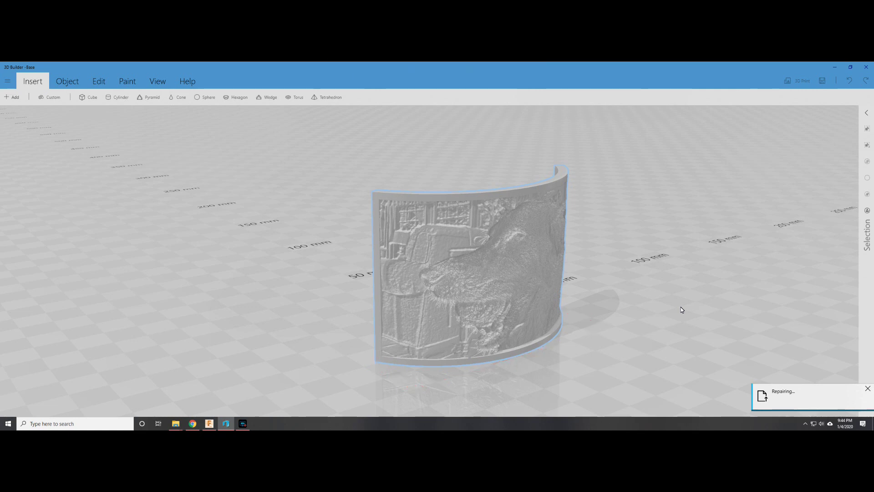
pyautogui.moveTo(293, 246); pyautogui.dragTo(516, 308)
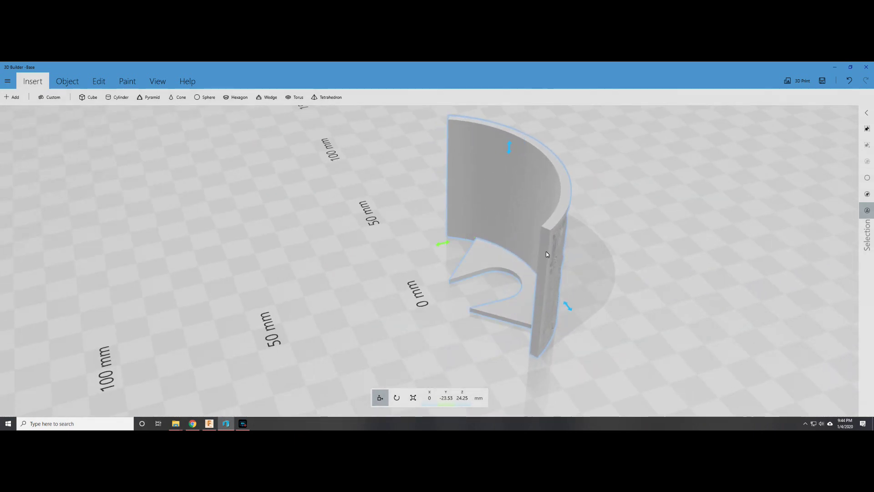
pyautogui.hotkey('ctrl', 'z')
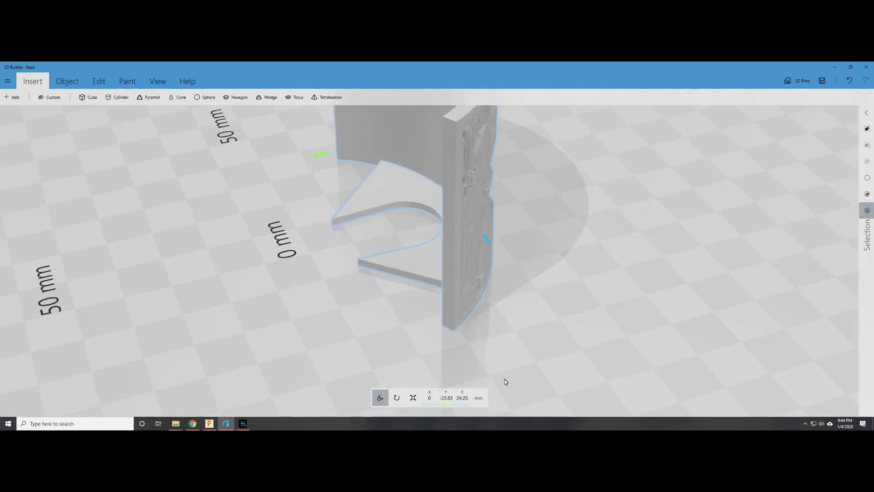
pyautogui.scroll(-5, 505, 381)
# Step: Merge the lithophane and fan-shaped base into a single object
pyautogui.moveTo(353, 184)
pyautogui.mouseDown()
pyautogui.moveTo(370, 257)
pyautogui.moveTo(380, 258)
pyautogui.mouseUp()
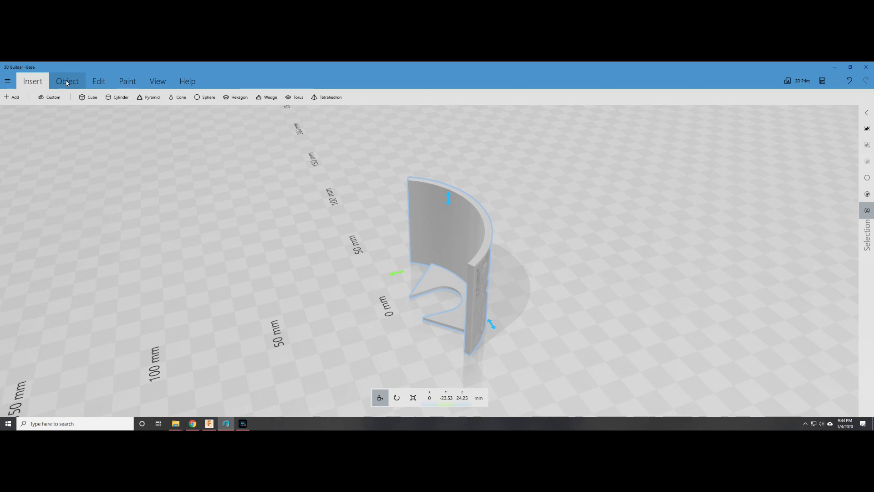
pyautogui.click(96, 82)
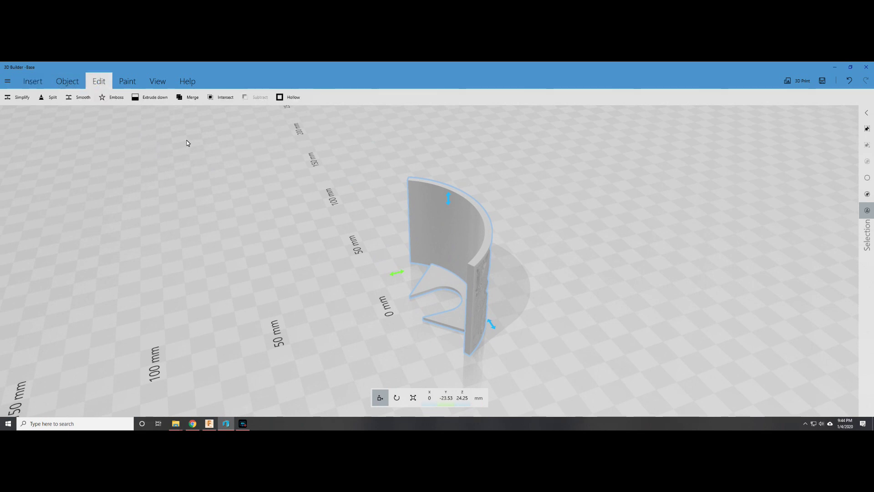
pyautogui.click(193, 105)
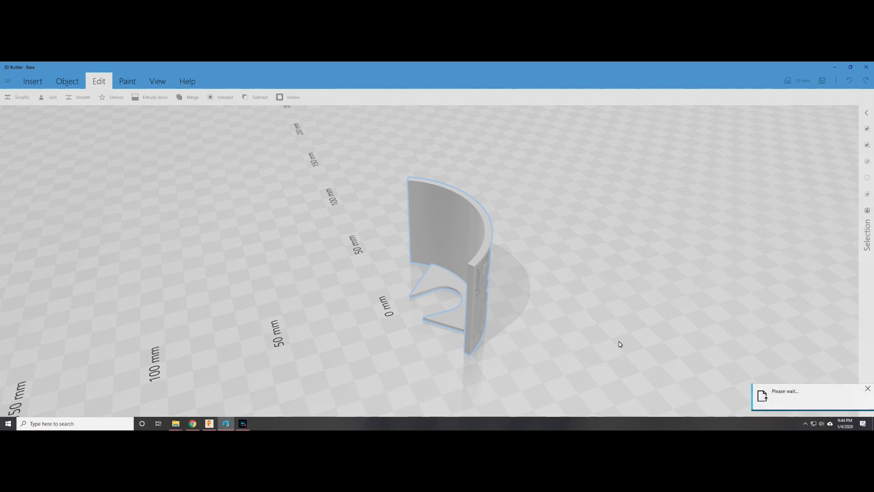
pyautogui.moveTo(619, 341); pyautogui.dragTo(491, 268, button='right')
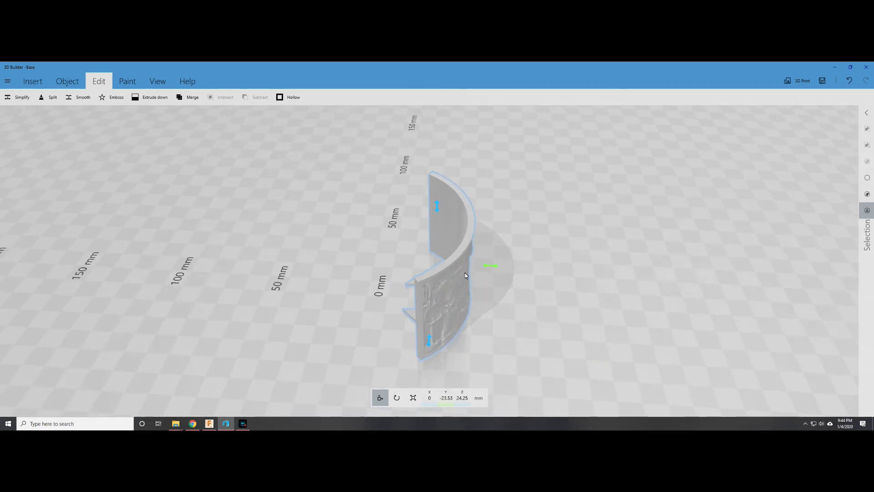
pyautogui.moveTo(495, 265); pyautogui.dragTo(457, 271)
pyautogui.click(404, 321)
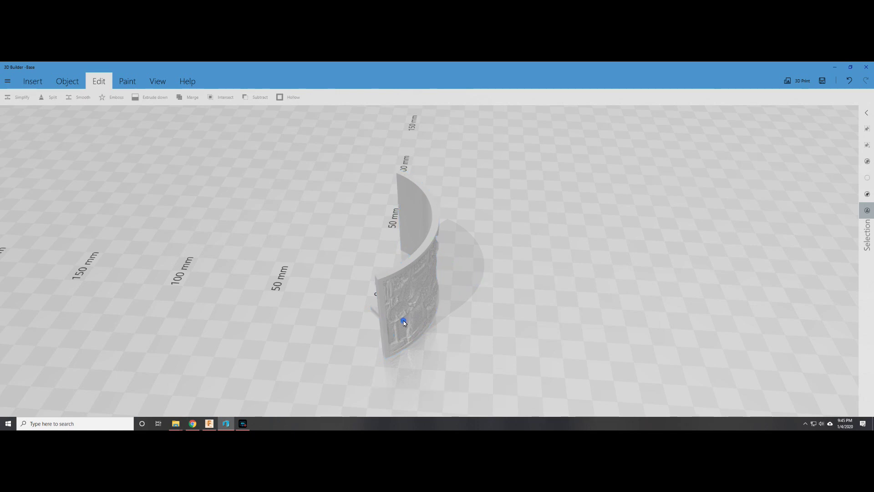
pyautogui.click(404, 321)
pyautogui.click(404, 321)
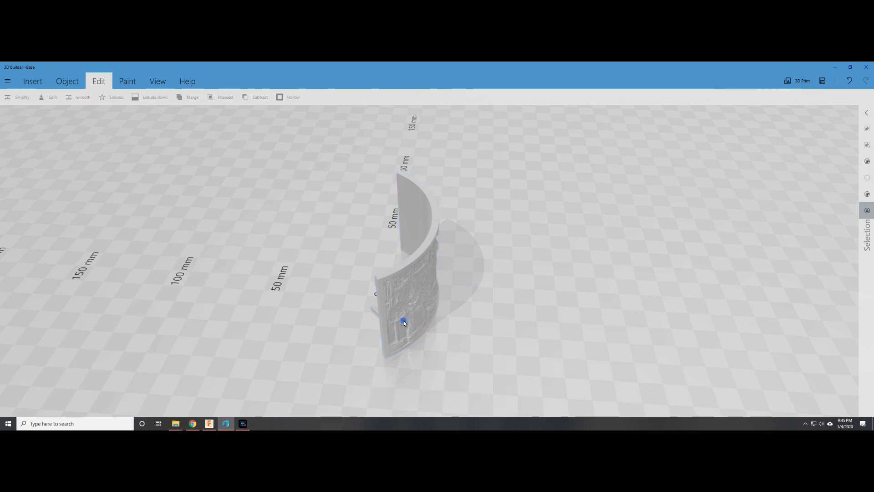
# Step: Save the merged model as the STL file NightLight, accepting the format warning
pyautogui.click(7, 81)
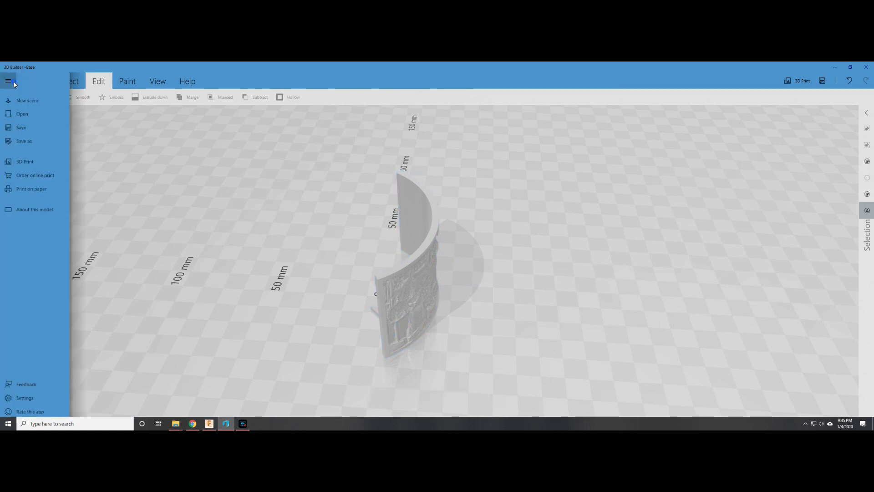
pyautogui.click(31, 141)
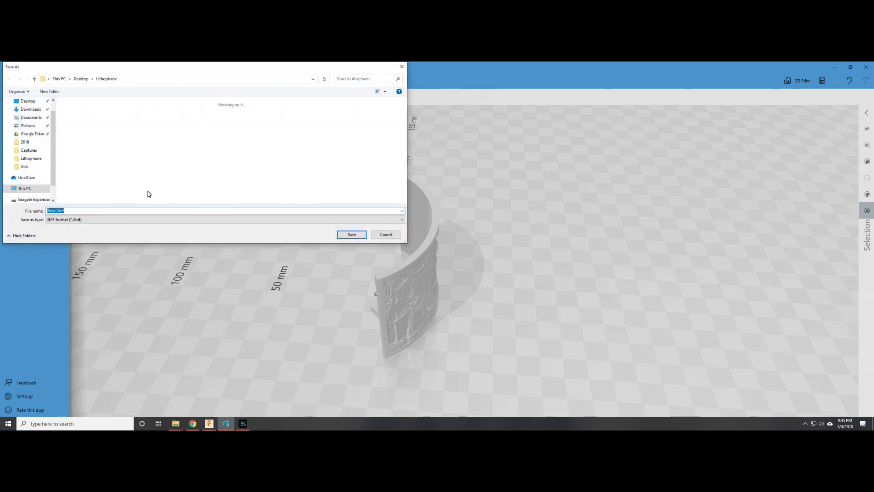
pyautogui.click(107, 220)
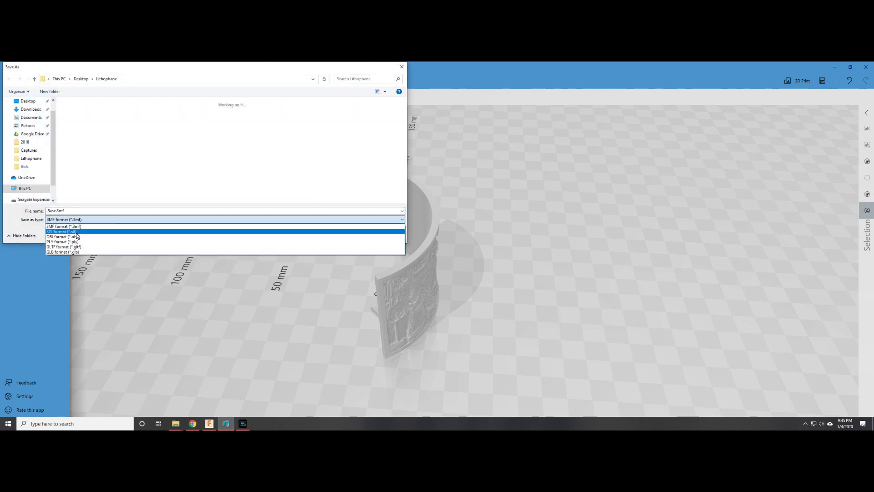
pyautogui.click(107, 226)
pyautogui.doubleClick(71, 211)
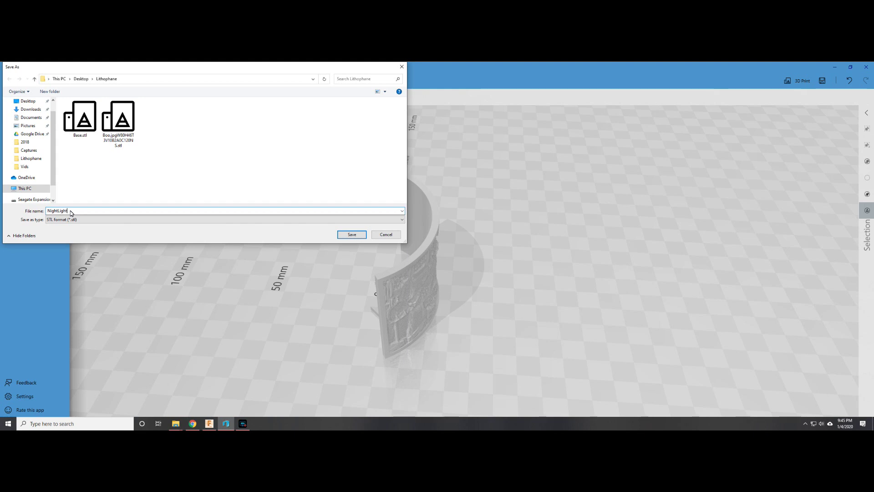
pyautogui.press('Return')
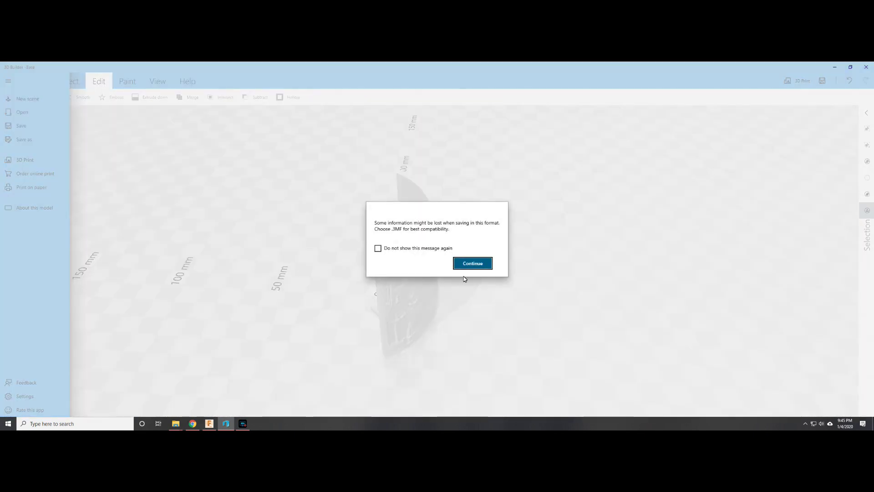
pyautogui.click(470, 265)
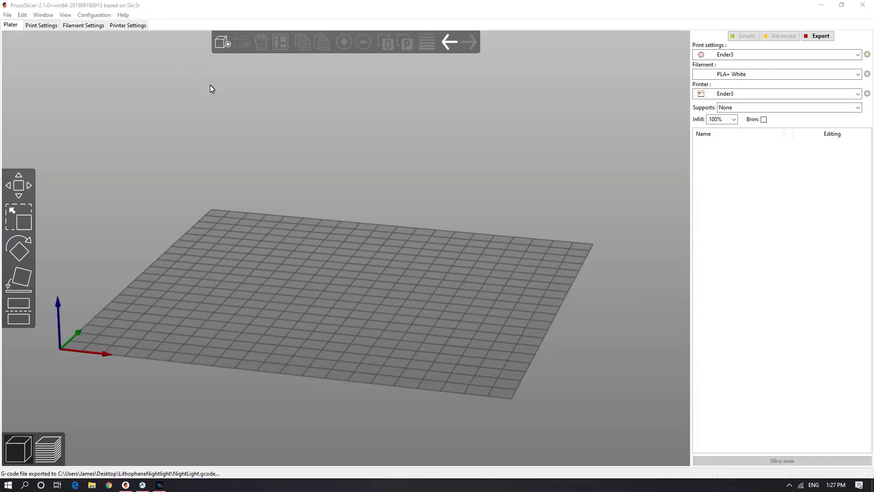
# Step: Add NightLight.stl to the Ender3 build plate and view it from a low angle
pyautogui.click(225, 45)
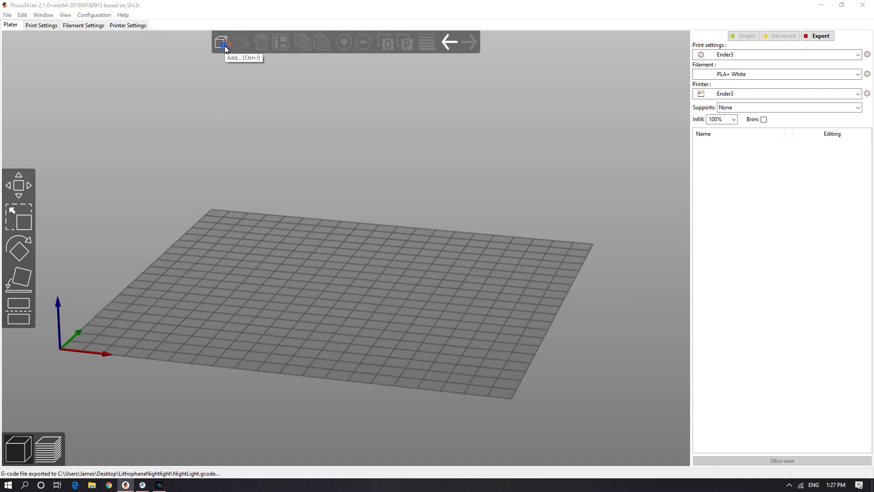
pyautogui.doubleClick(120, 85)
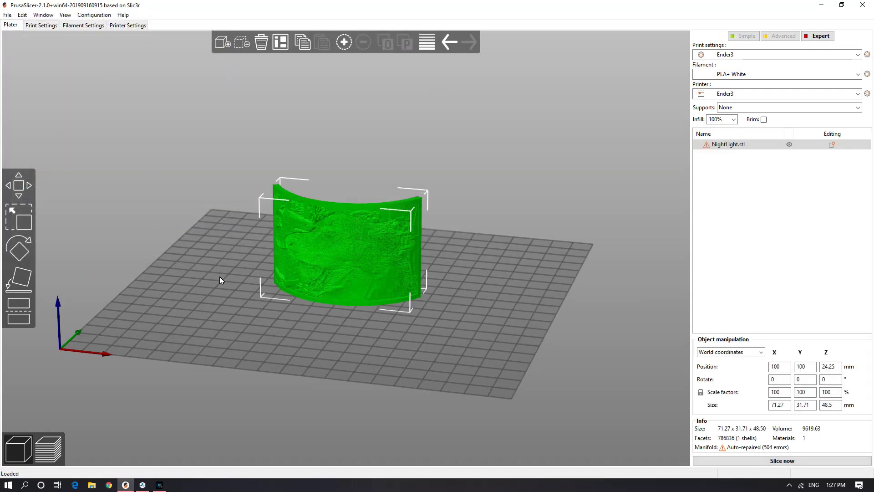
pyautogui.moveTo(195, 306); pyautogui.dragTo(216, 294)
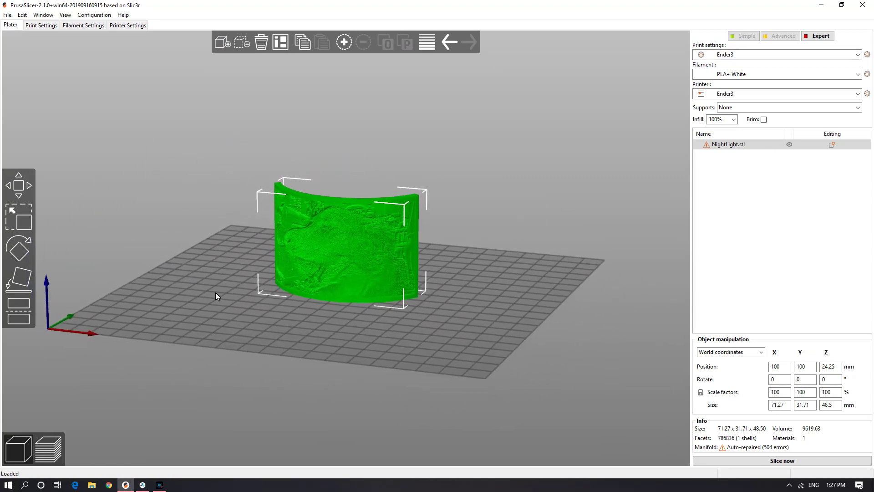
# Step: Review the print settings: layers and perimeters, infill, skirt/brim, supports, speed, extruders and advanced
pyautogui.click(41, 27)
pyautogui.click(25, 51)
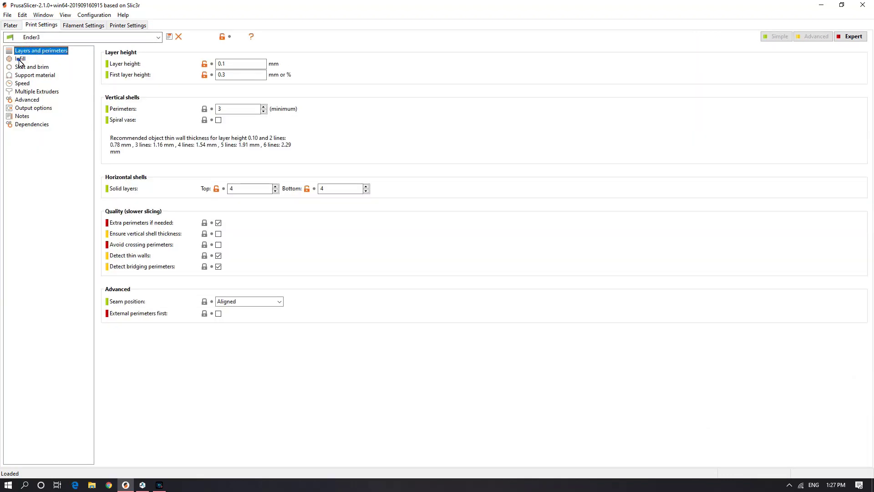
pyautogui.click(21, 60)
pyautogui.click(25, 68)
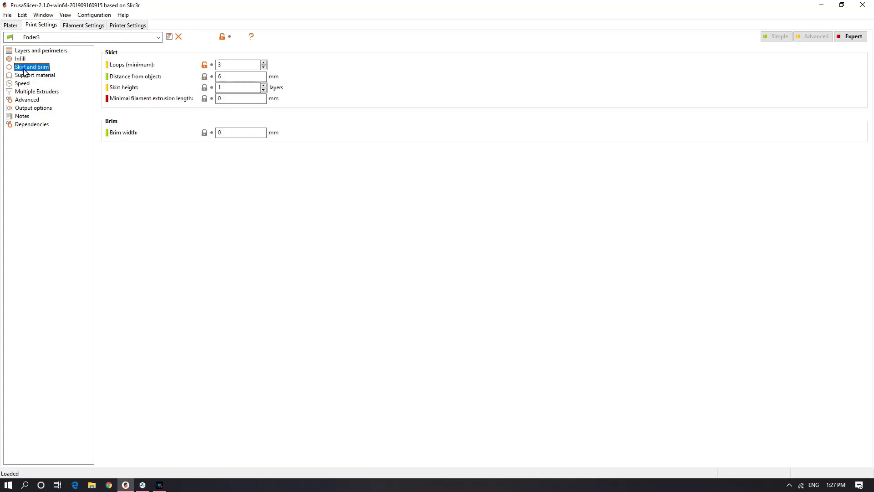
pyautogui.click(25, 75)
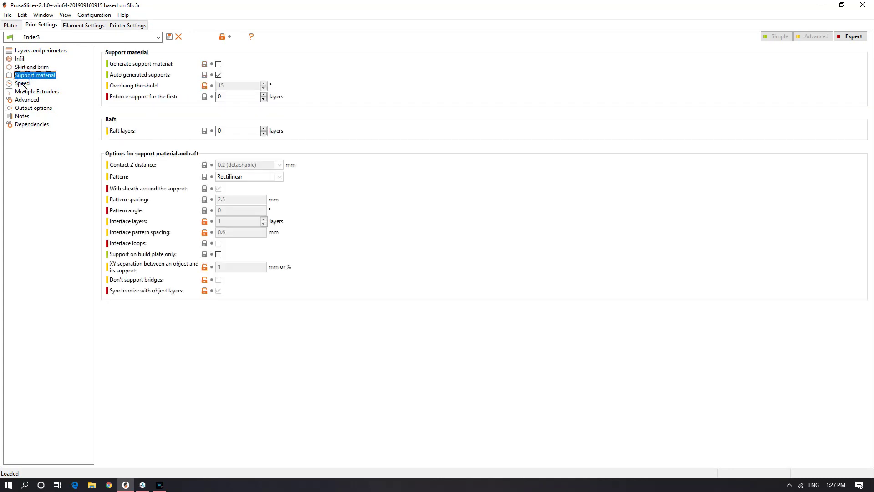
pyautogui.click(23, 84)
pyautogui.click(24, 92)
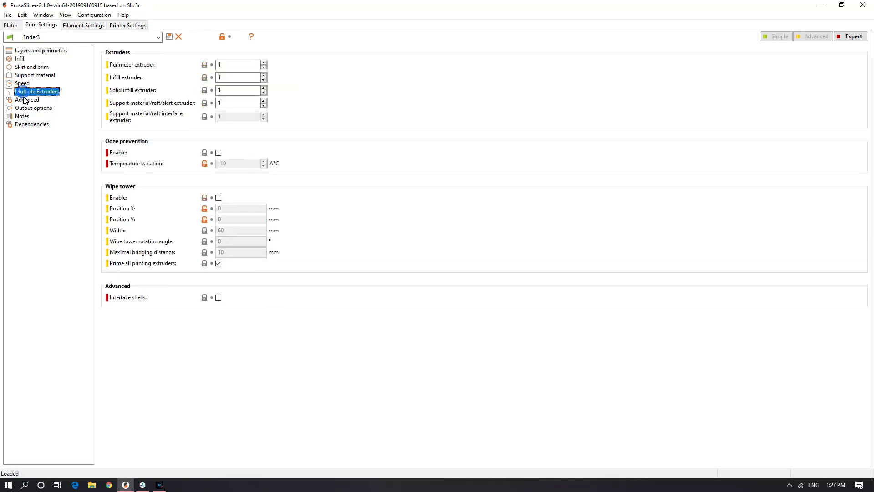
pyautogui.click(25, 101)
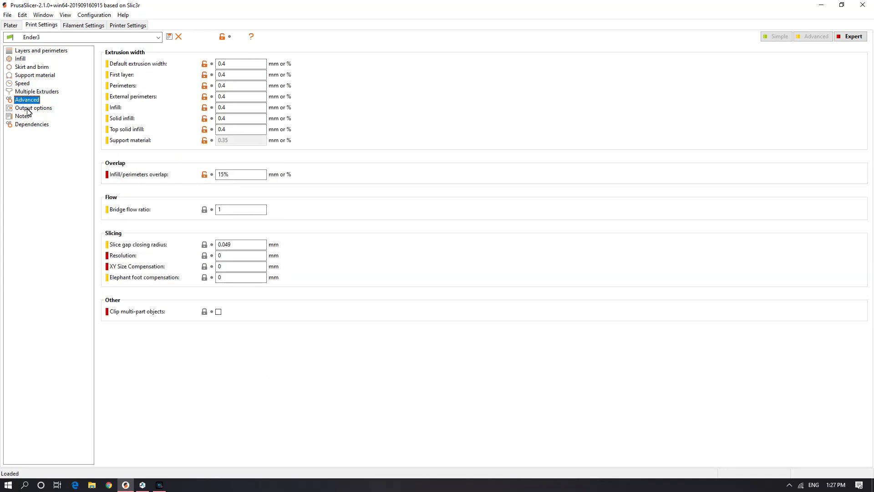
# Step: Review the filament properties, cooling and advanced filament settings
pyautogui.click(83, 25)
pyautogui.click(23, 51)
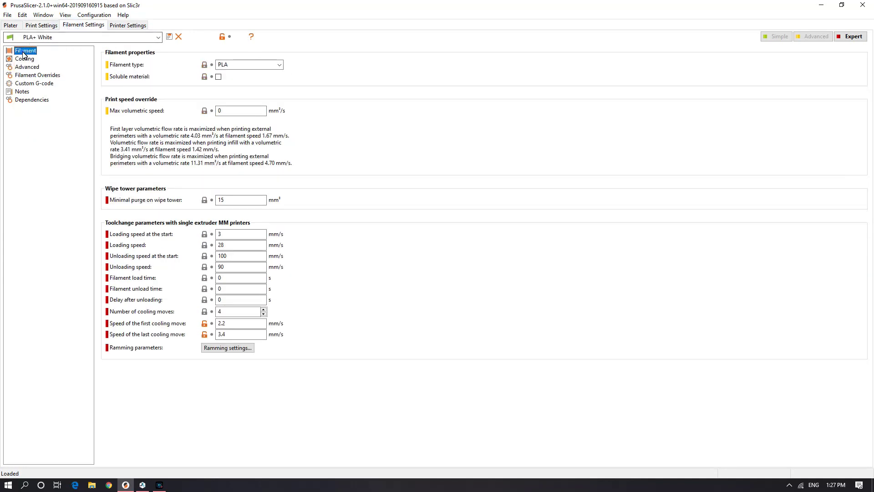
pyautogui.click(26, 59)
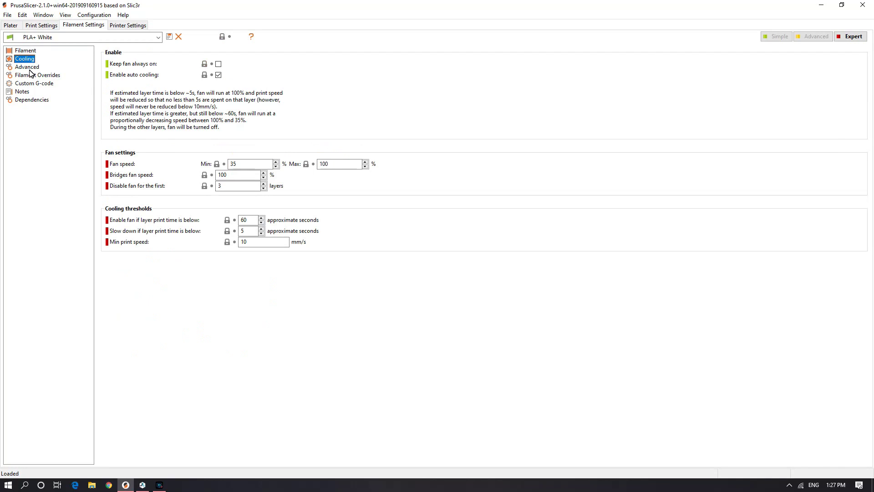
pyautogui.click(28, 67)
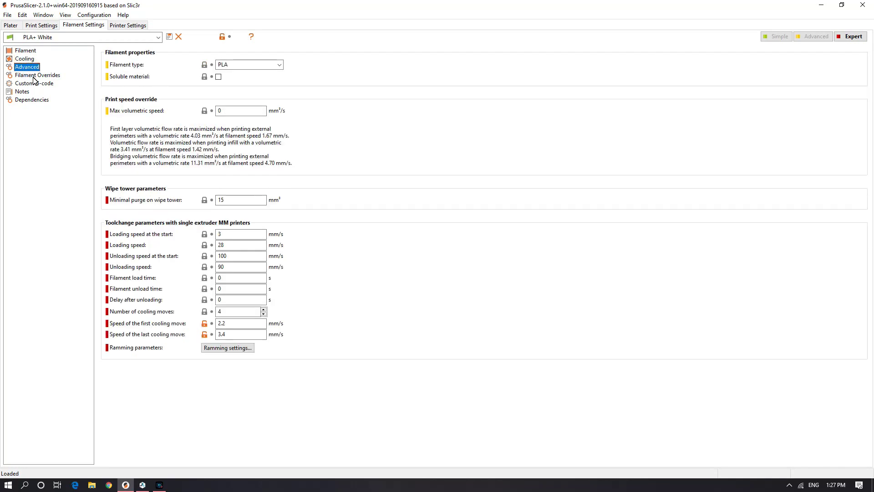
# Step: Check the Ender3's Extruder 1, custom G-code and machine limits, then slice NightLight on the plater
pyautogui.click(115, 27)
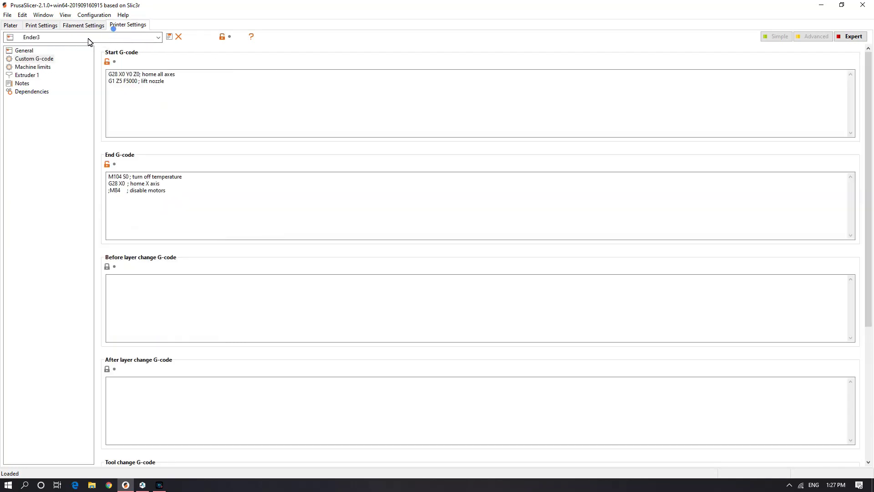
pyautogui.click(25, 51)
pyautogui.click(27, 58)
pyautogui.click(27, 75)
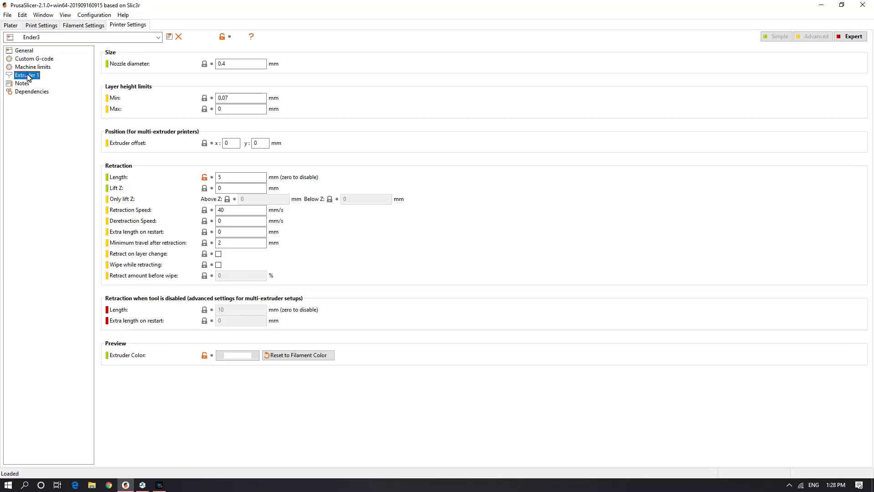
pyautogui.click(30, 67)
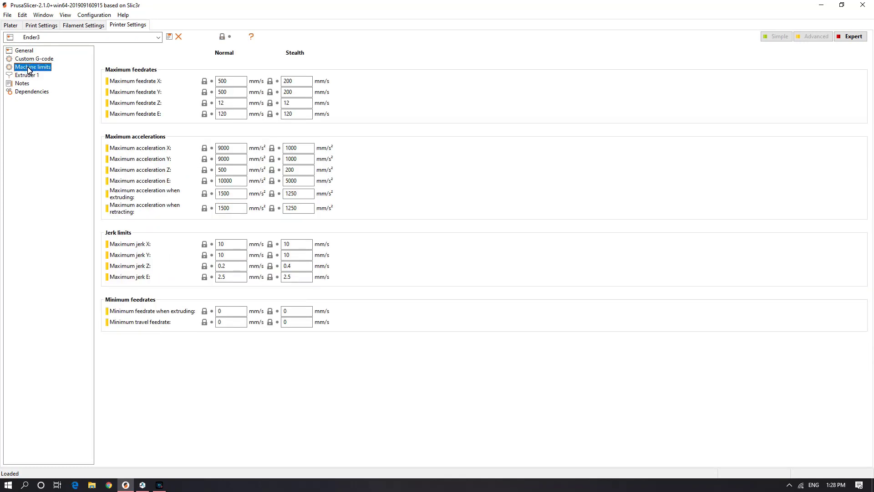
pyautogui.click(26, 76)
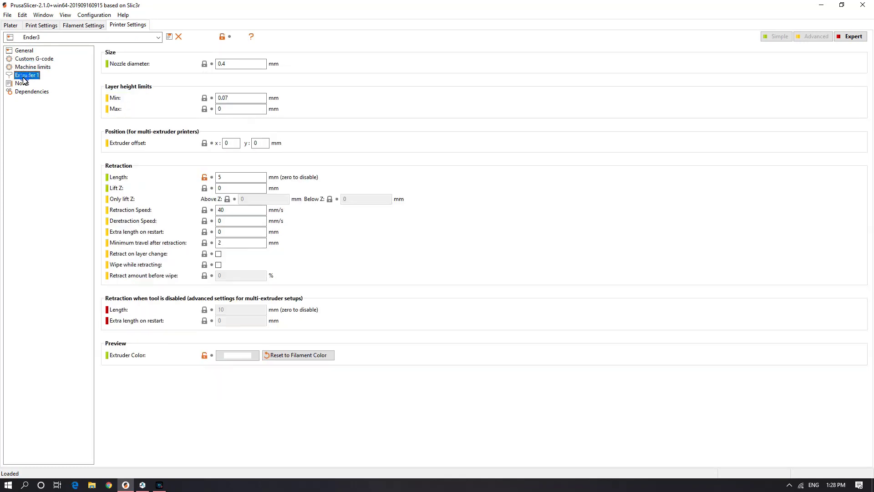
pyautogui.click(12, 26)
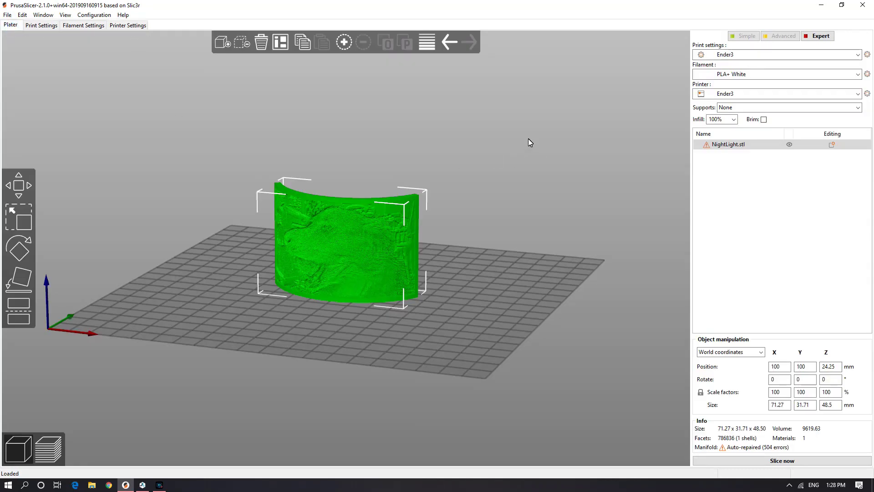
pyautogui.click(757, 461)
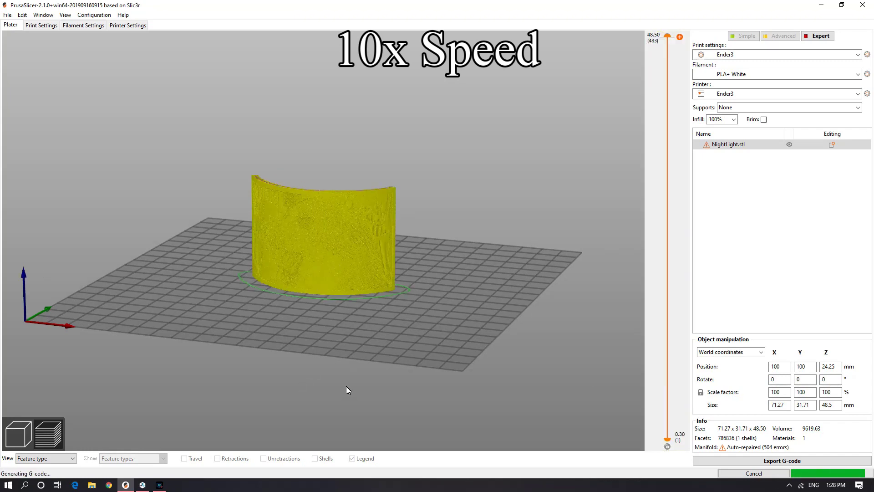
# Step: Orbit the sliced preview and inspect the lower layers with the layer slider
pyautogui.moveTo(307, 348); pyautogui.dragTo(365, 252)
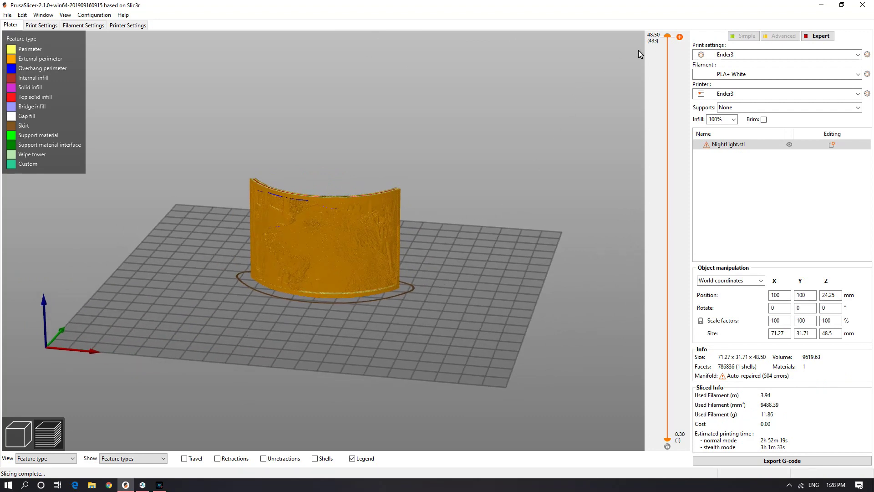
pyautogui.moveTo(668, 40)
pyautogui.mouseDown()
pyautogui.moveTo(665, 290)
pyautogui.moveTo(668, 36)
pyautogui.mouseUp()
pyautogui.scroll(2, 381, 233)
pyautogui.scroll(4, 380, 233)
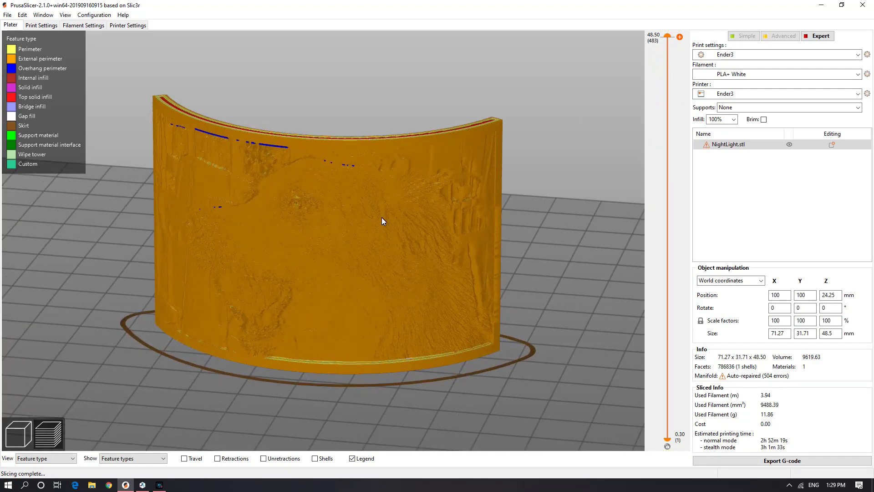
# Step: Export the toolpaths as NightLight.gcode into the LithophaneNightlight folder
pyautogui.click(757, 460)
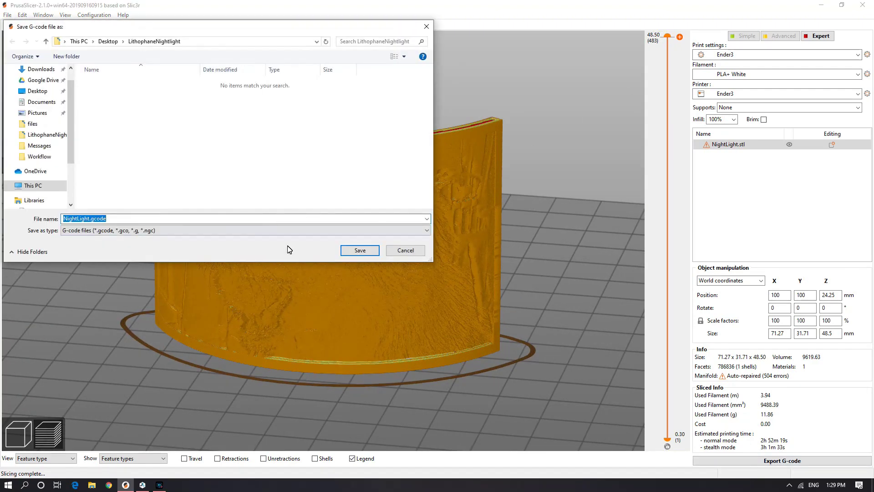
pyautogui.click(349, 253)
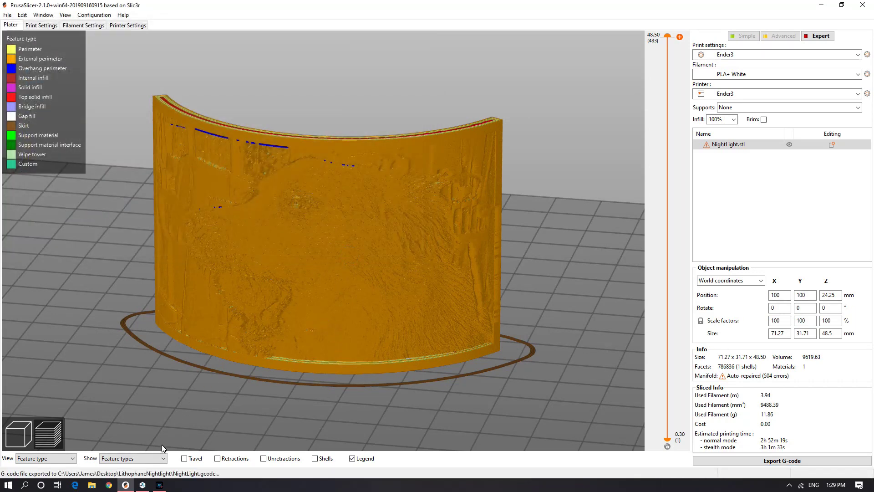
pyautogui.click(142, 484)
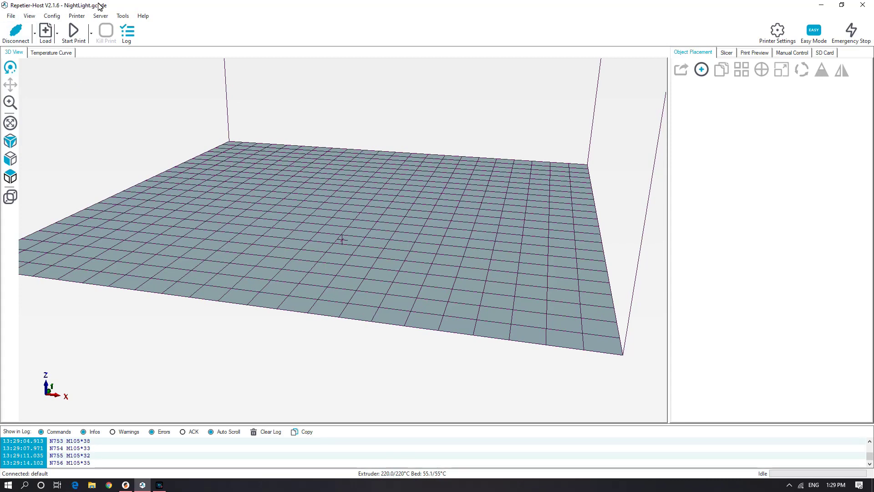
# Step: Load NightLight.gcode into Repetier-Host, check the bed preview, and start the print
pyautogui.click(43, 40)
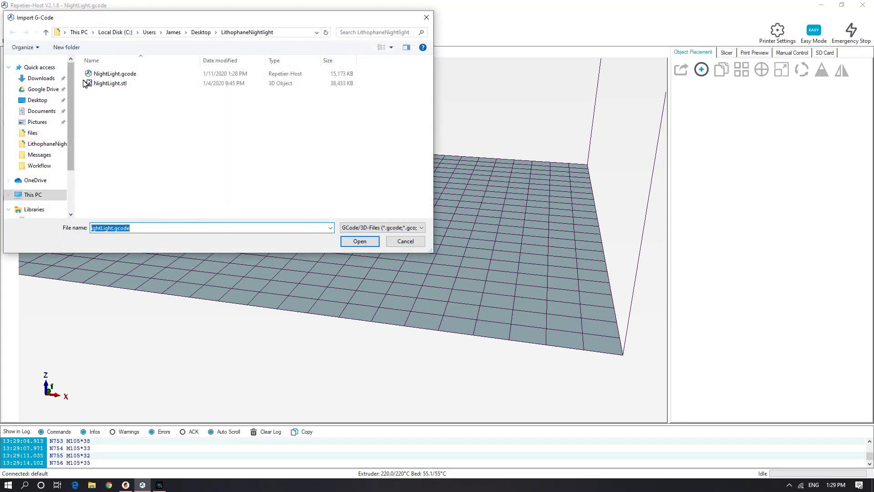
pyautogui.doubleClick(116, 75)
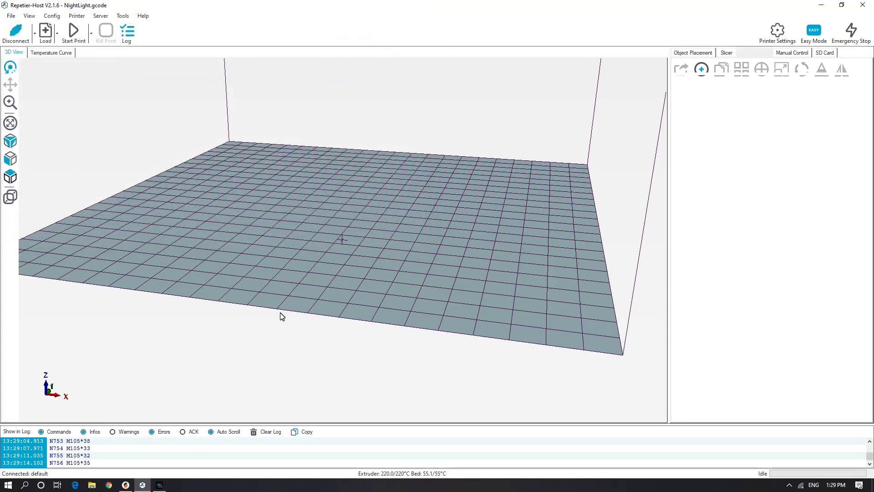
pyautogui.moveTo(405, 239); pyautogui.dragTo(419, 370)
pyautogui.scroll(3, 309, 180)
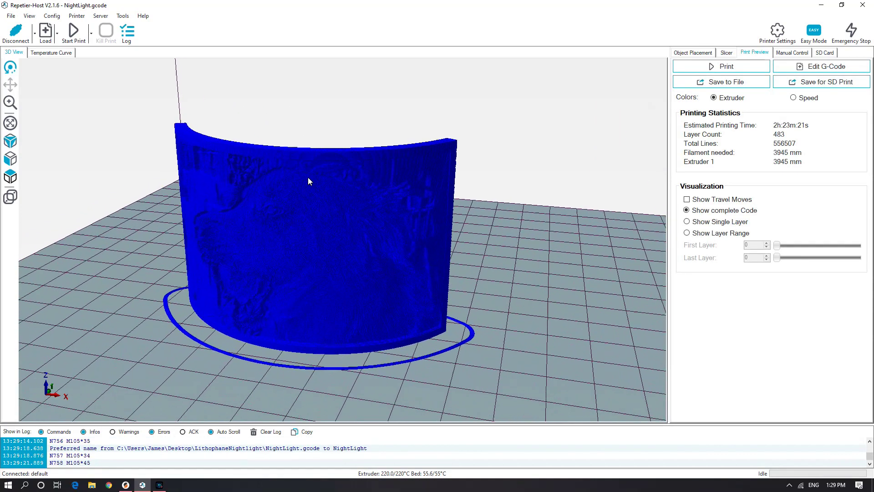
pyautogui.scroll(-2, 409, 178)
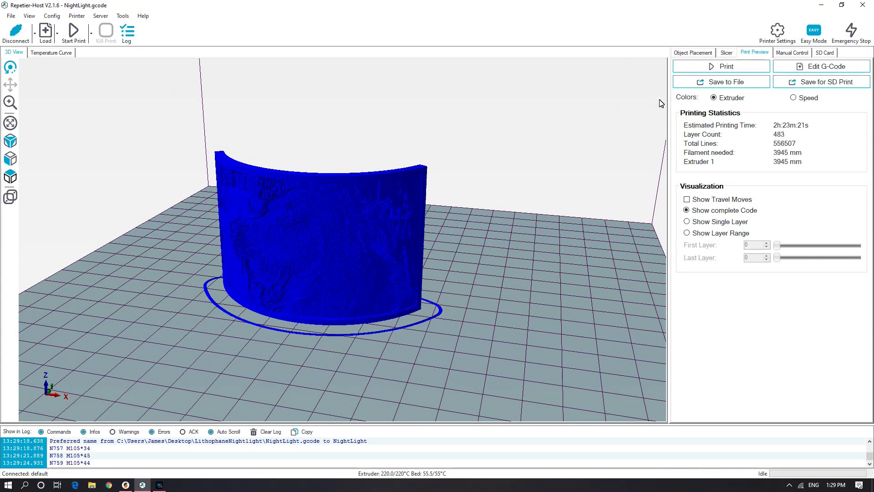
pyautogui.click(709, 68)
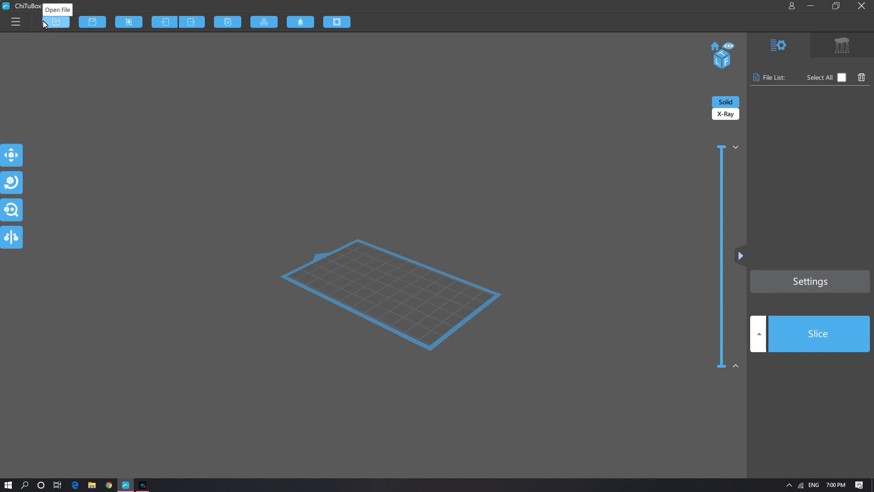
# Step: Open NightLight.stl and rotate it 90° around the Z axis
pyautogui.click(54, 22)
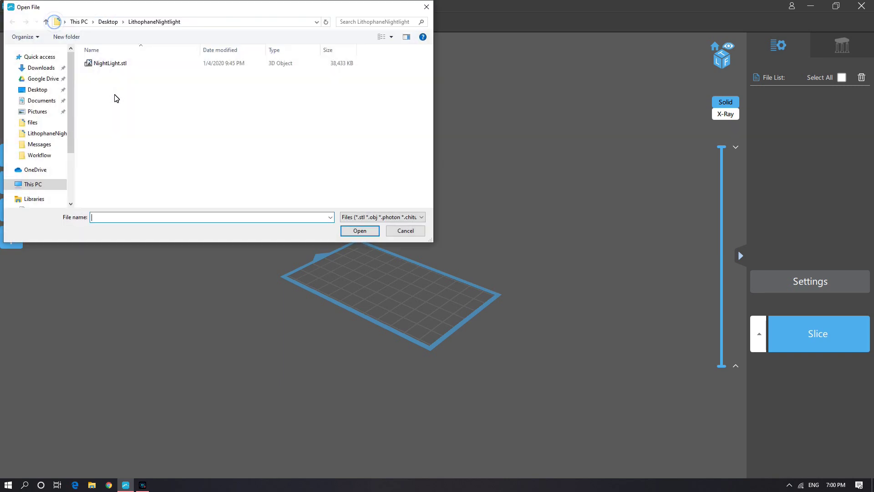
pyautogui.doubleClick(115, 64)
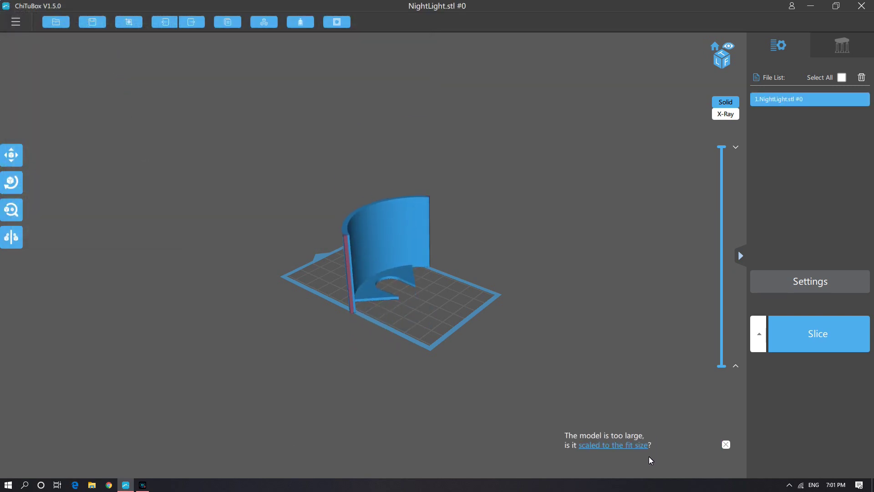
pyautogui.click(12, 185)
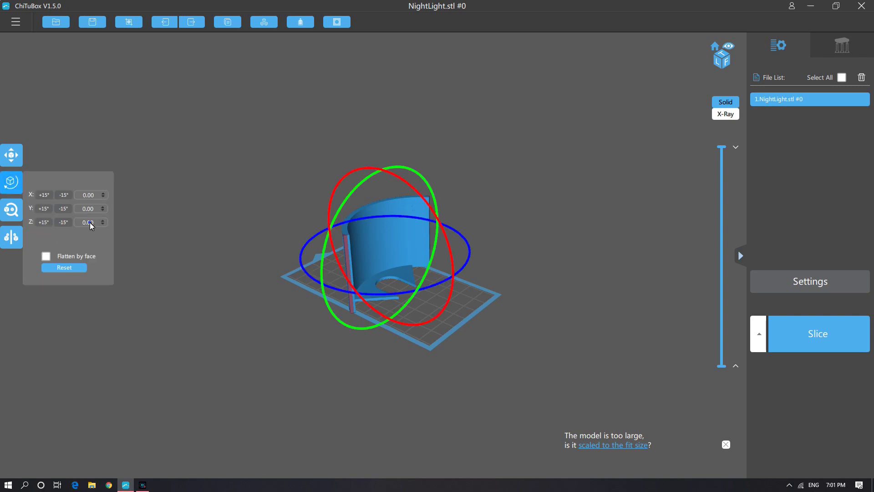
pyautogui.write('90')
pyautogui.press('Return')
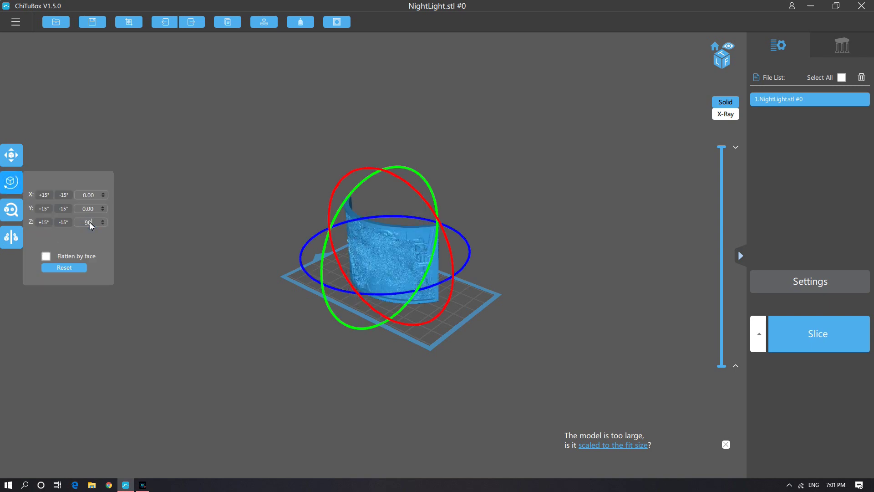
pyautogui.click(178, 300)
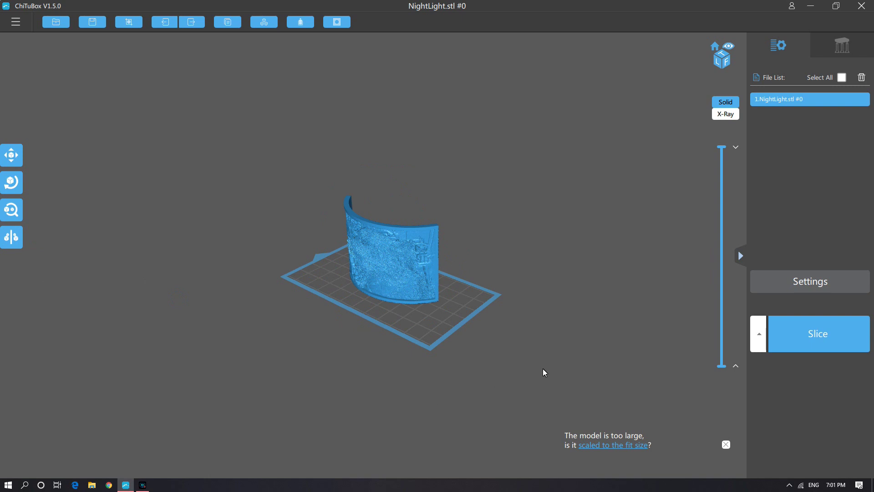
# Step: Review the support, layer height/exposure, infill and anti-aliasing settings, then slice for the AnyCubic Photon
pyautogui.click(836, 53)
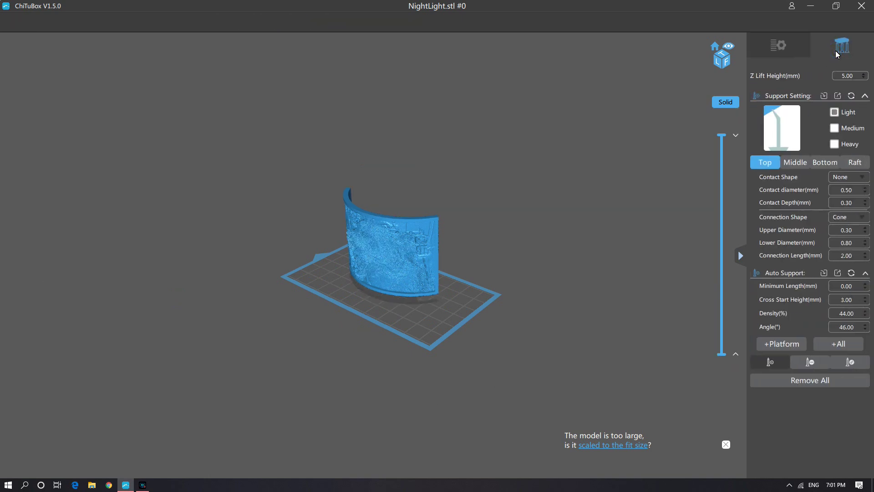
pyautogui.click(780, 49)
pyautogui.moveTo(406, 350); pyautogui.dragTo(389, 359)
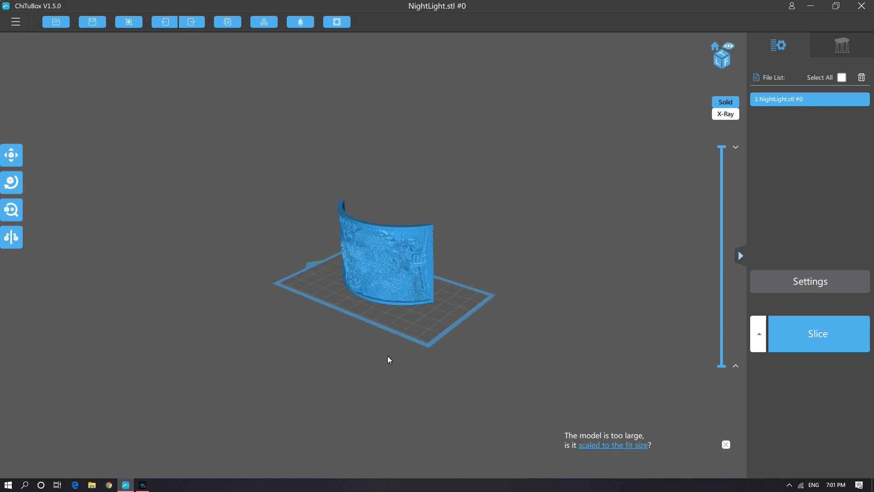
pyautogui.click(795, 291)
pyautogui.click(472, 174)
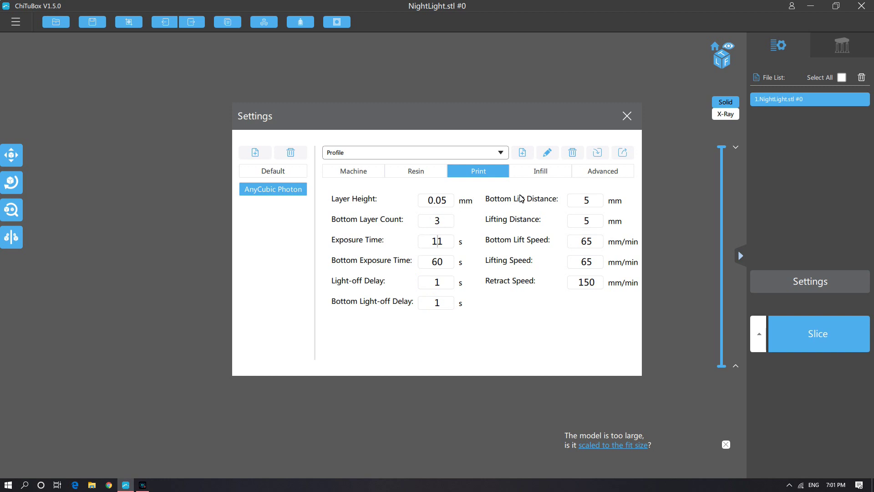
pyautogui.click(551, 175)
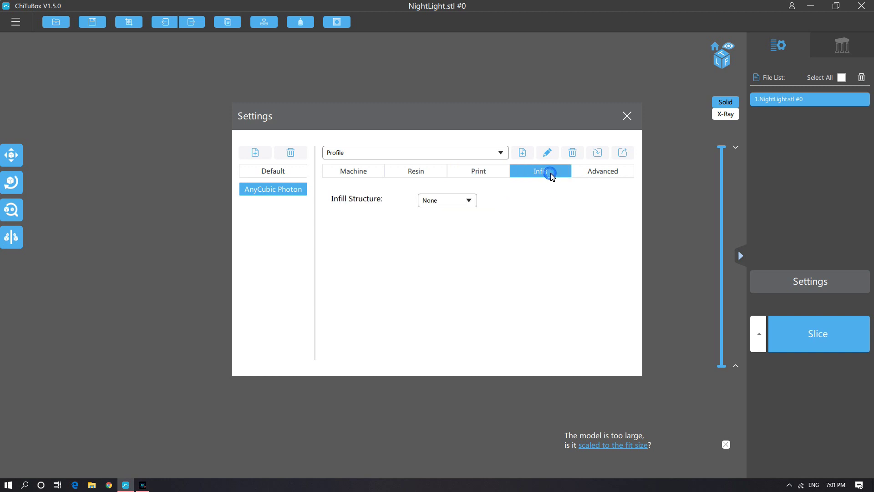
pyautogui.click(580, 172)
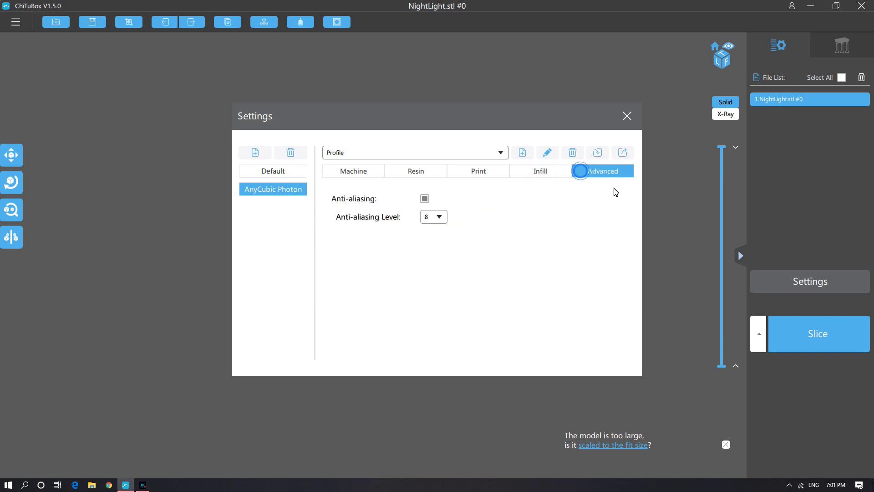
pyautogui.click(627, 117)
pyautogui.click(786, 337)
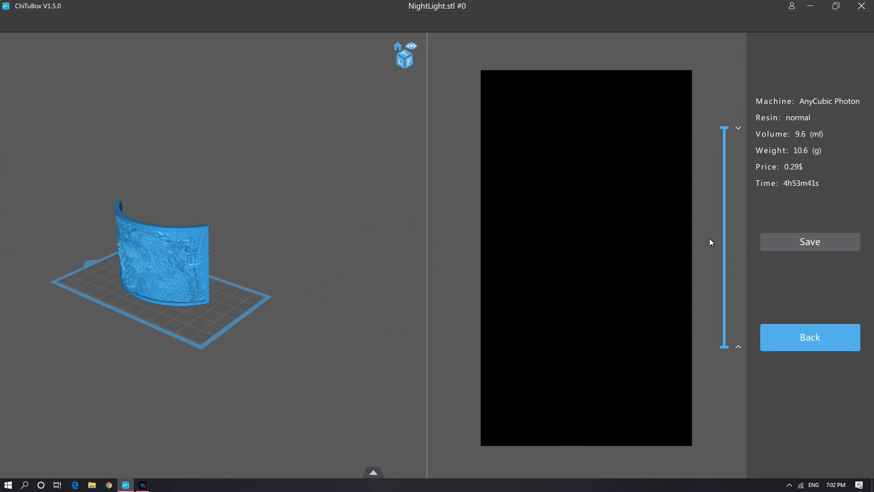
# Step: Check a lower slice layer, then save NightLight.photon to USB Drive (E:)
pyautogui.moveTo(727, 133); pyautogui.dragTo(728, 111)
pyautogui.click(786, 242)
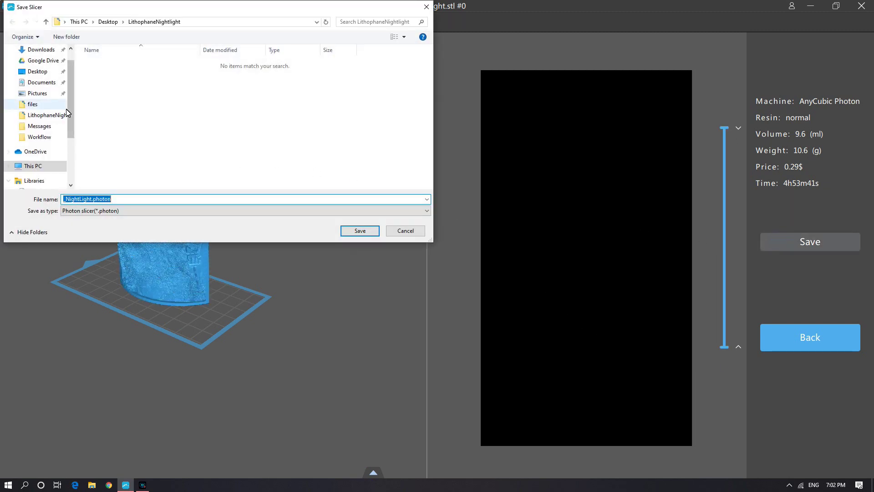
pyautogui.scroll(-3, 68, 113)
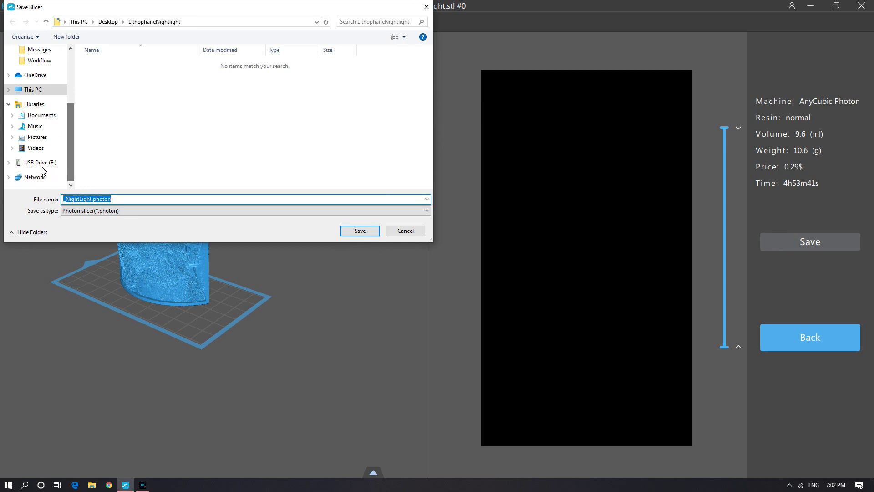
pyautogui.click(40, 162)
pyautogui.click(345, 231)
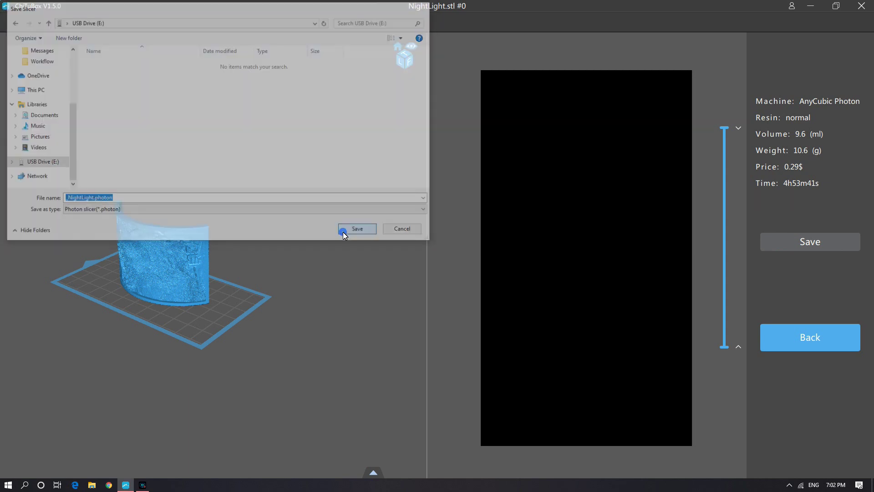